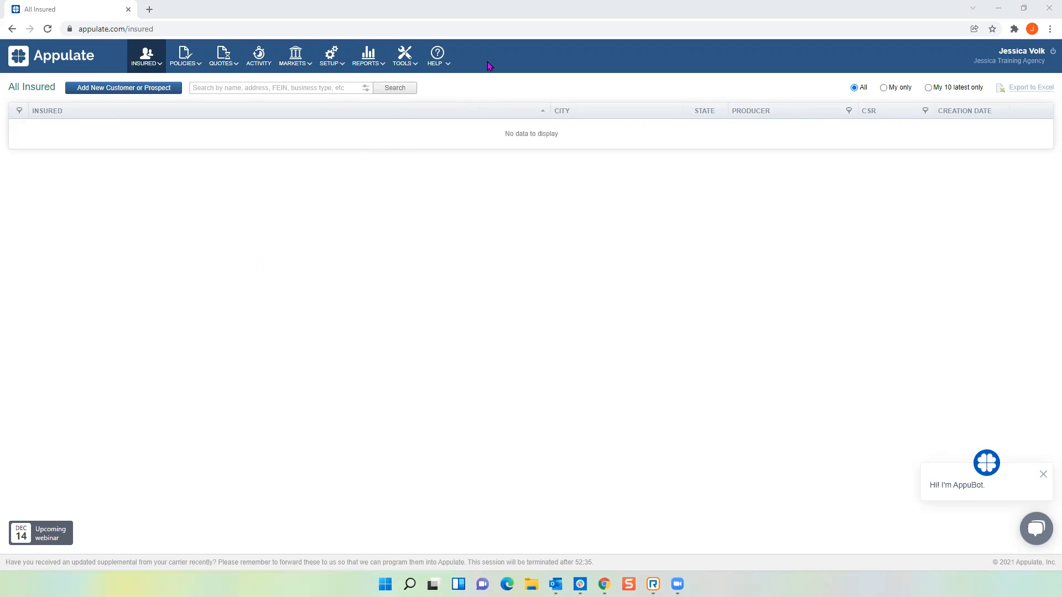
Open the Appulate Uplink™ page from the Tools menu.
mouse_move(403, 55)
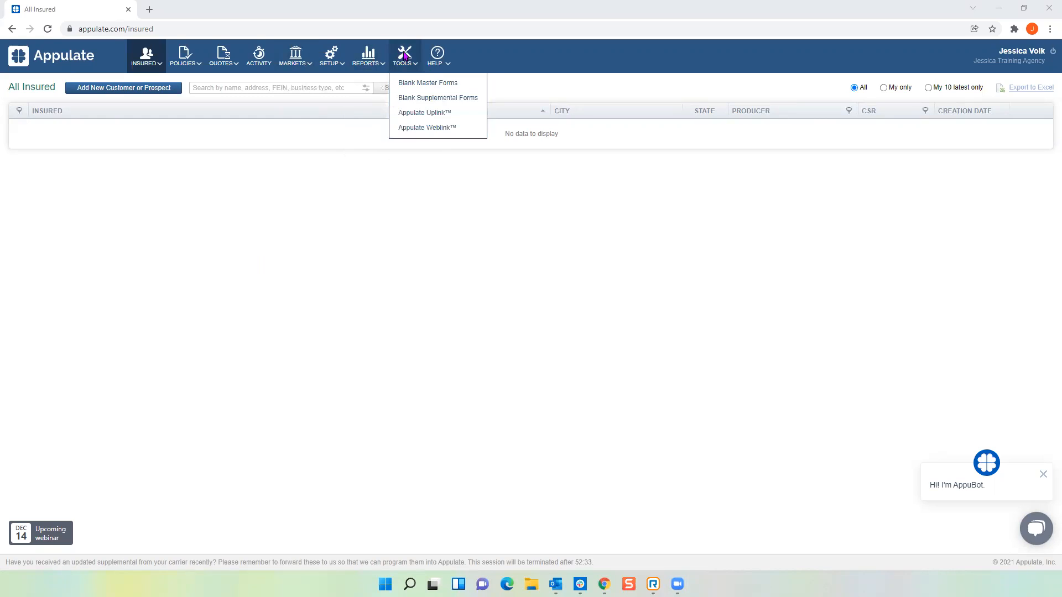
click(427, 114)
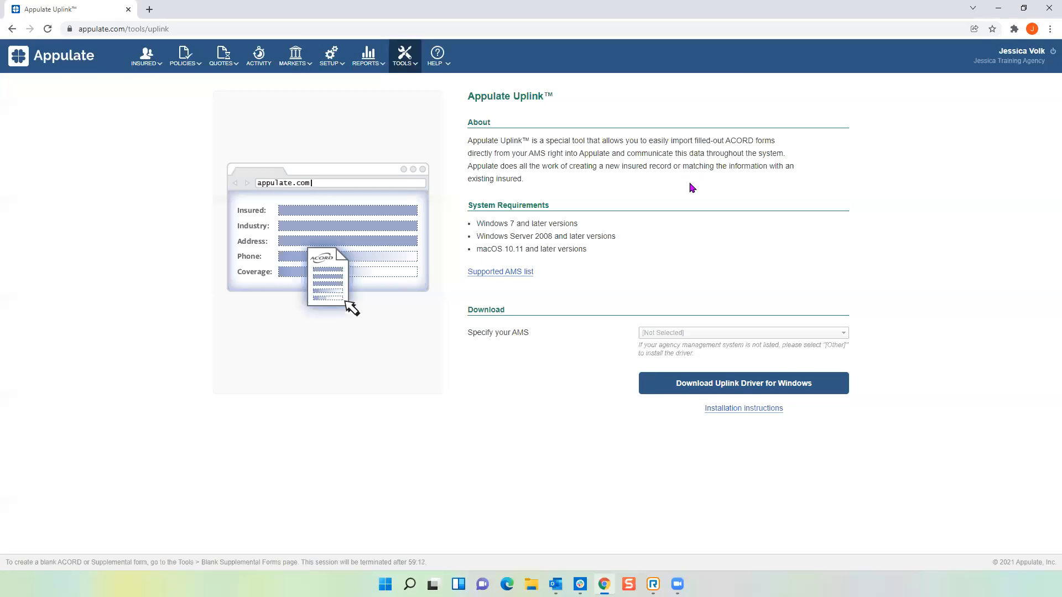
Open the ACORD 130 Cycleworks Garden Center PDF from the desktop in full-screen Edge.
click(1024, 8)
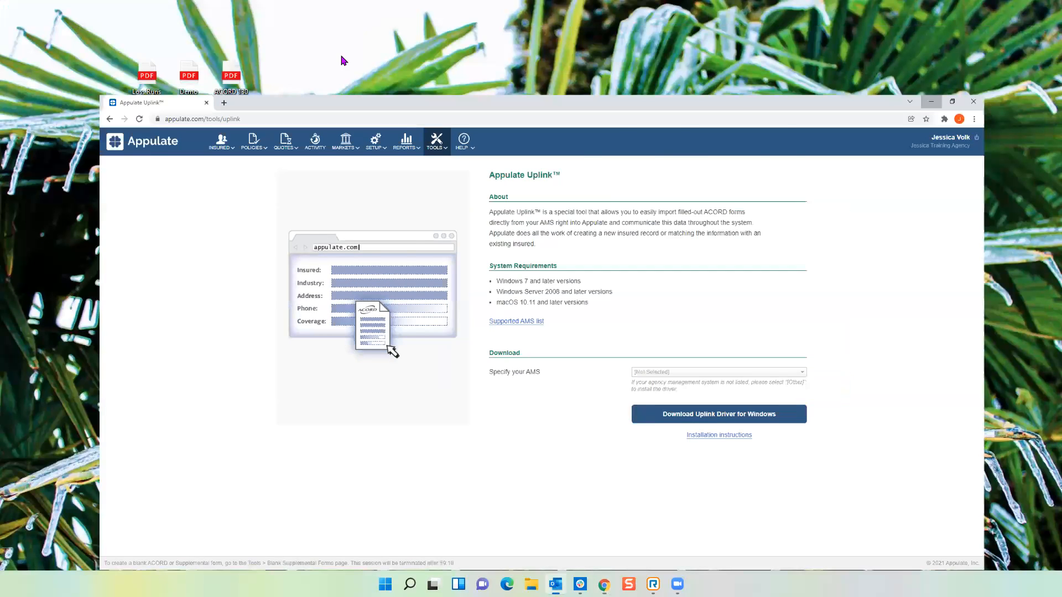
double_click(235, 85)
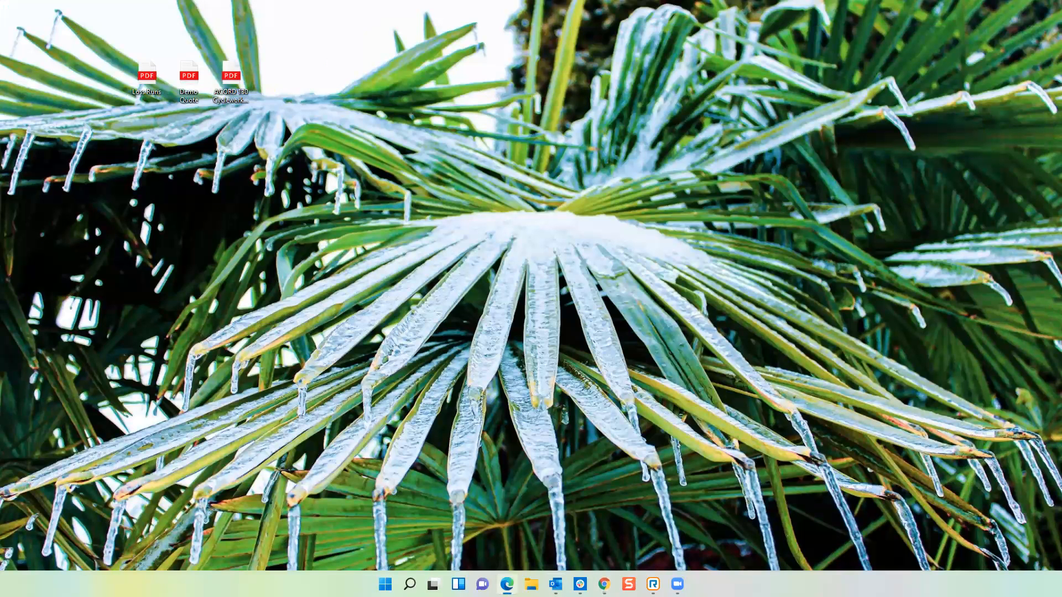
double_click(398, 11)
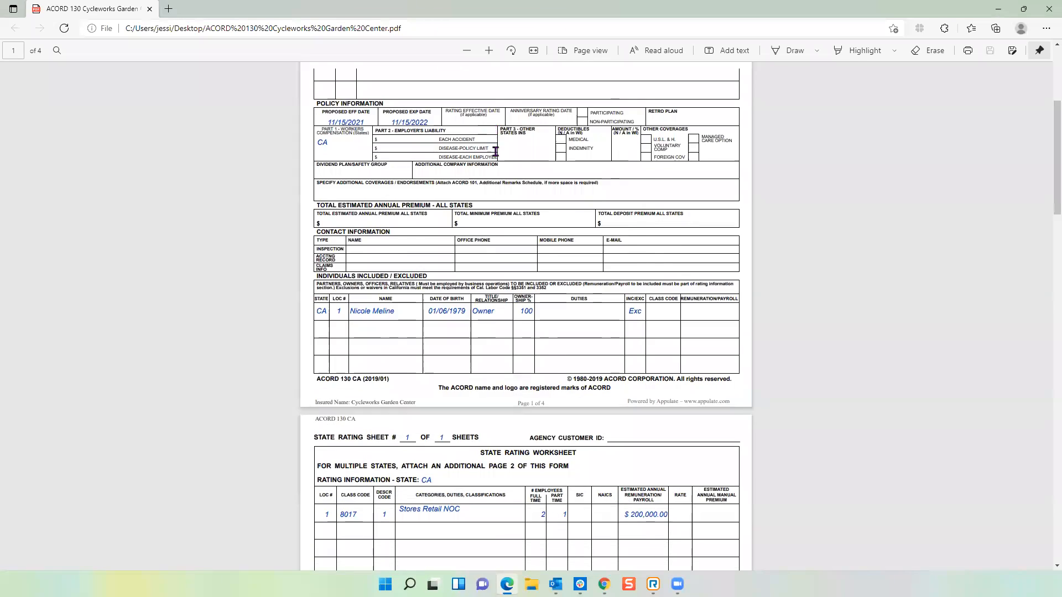
scroll(492, 147, up, 5)
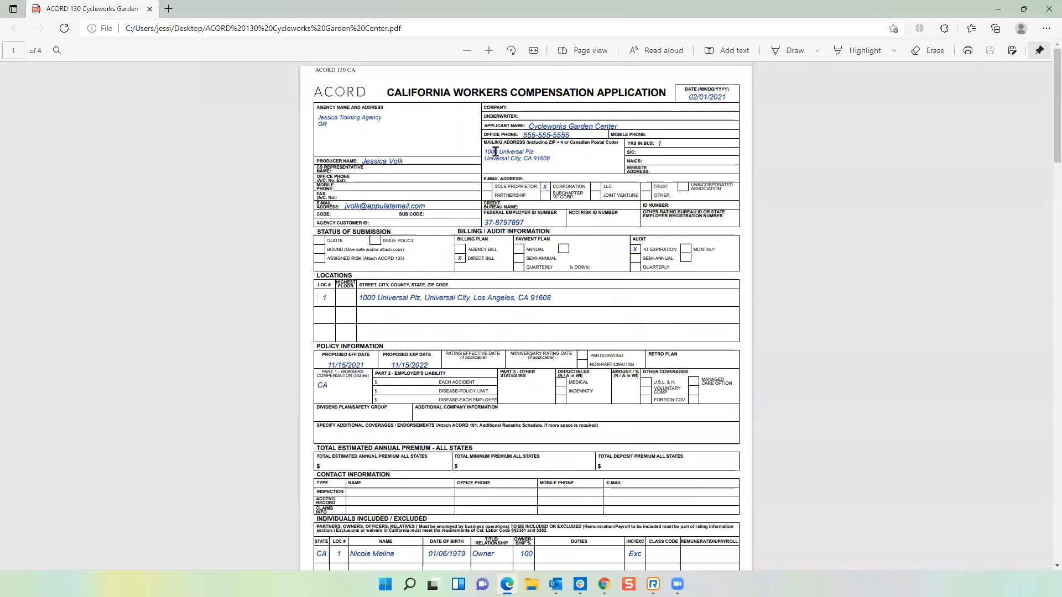
Try printing the PDF to the Appulate Uplink printer, then close the Uplink sign-in.
click(968, 51)
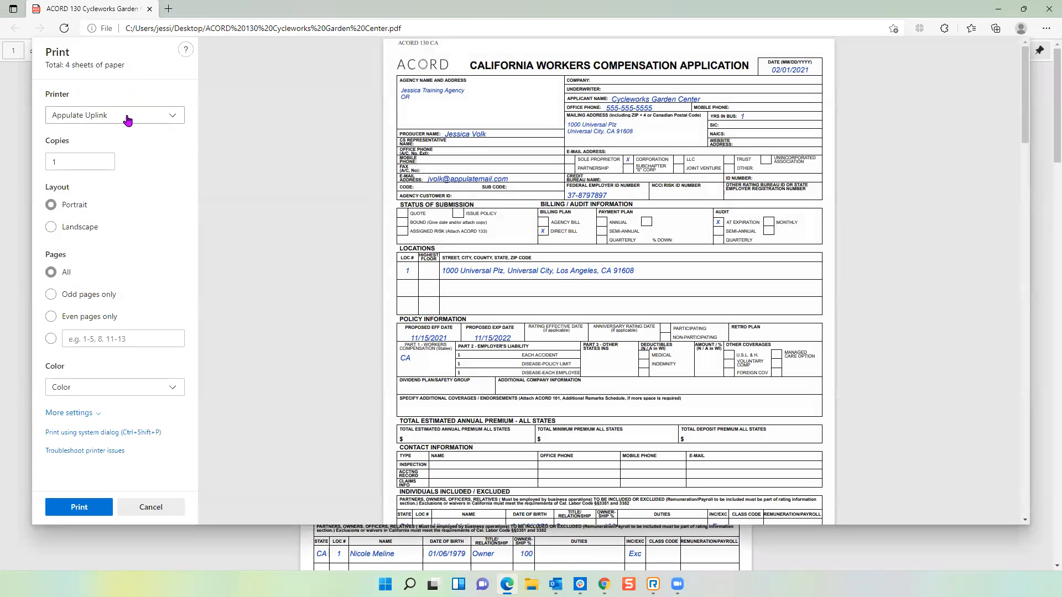
click(78, 512)
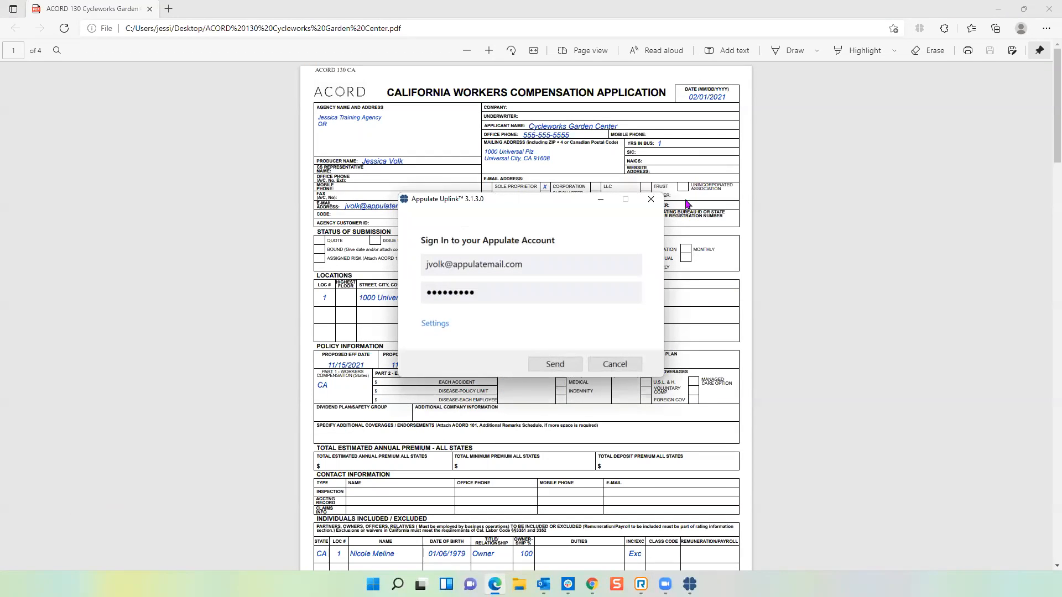
click(651, 200)
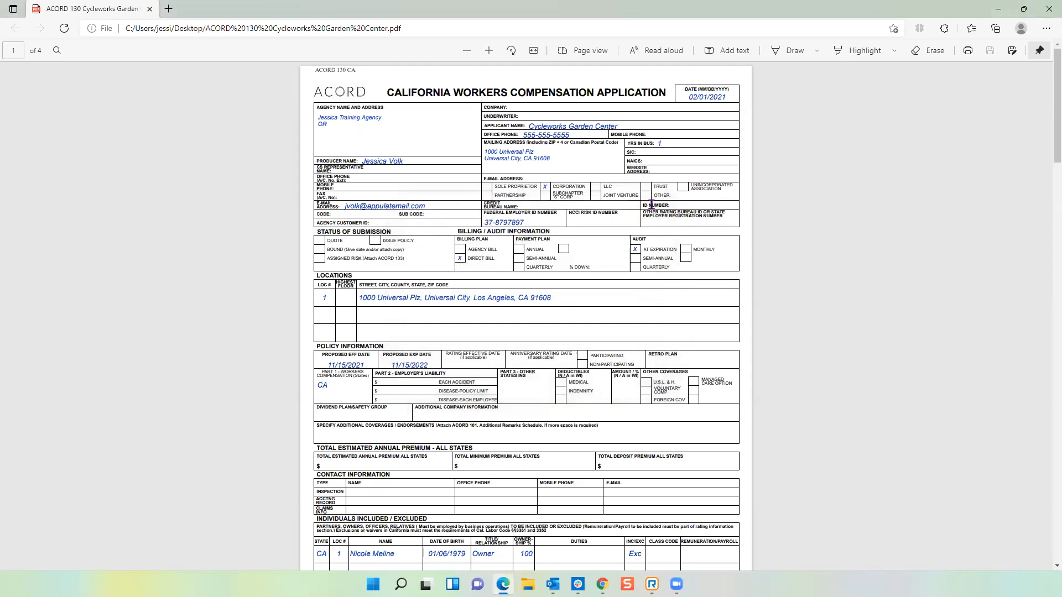
Close Edge and send the ACORD 130 PDF to Appulate via the Uplink right-click option.
click(1049, 8)
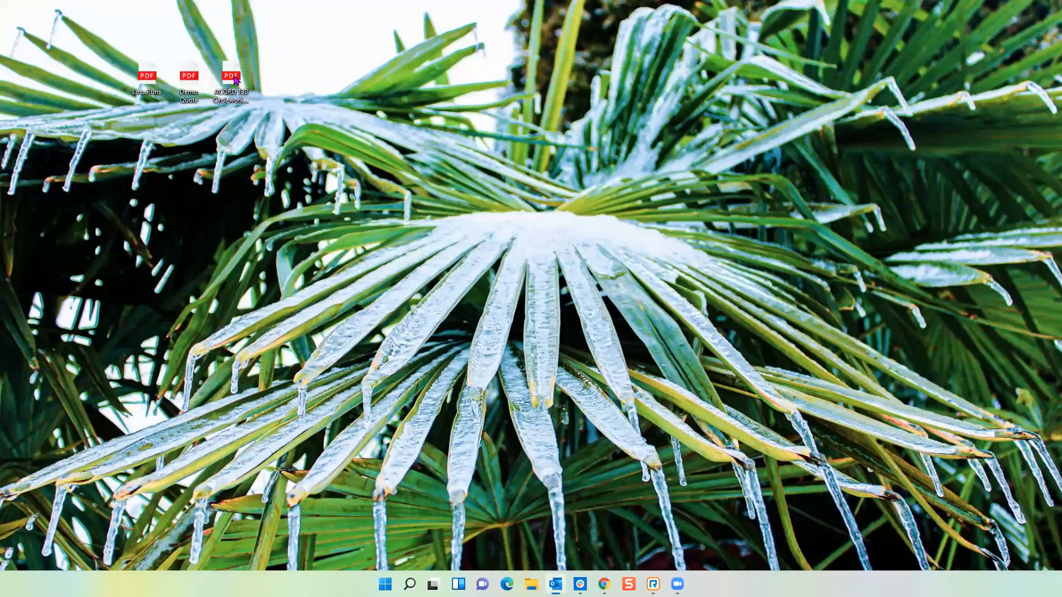
right_click(235, 80)
click(298, 246)
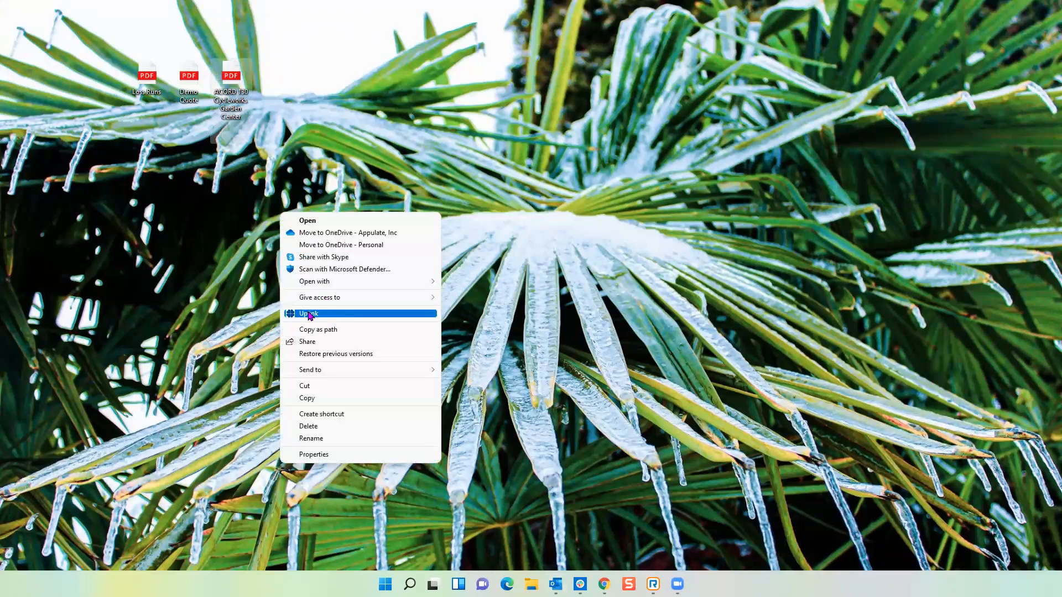
click(311, 315)
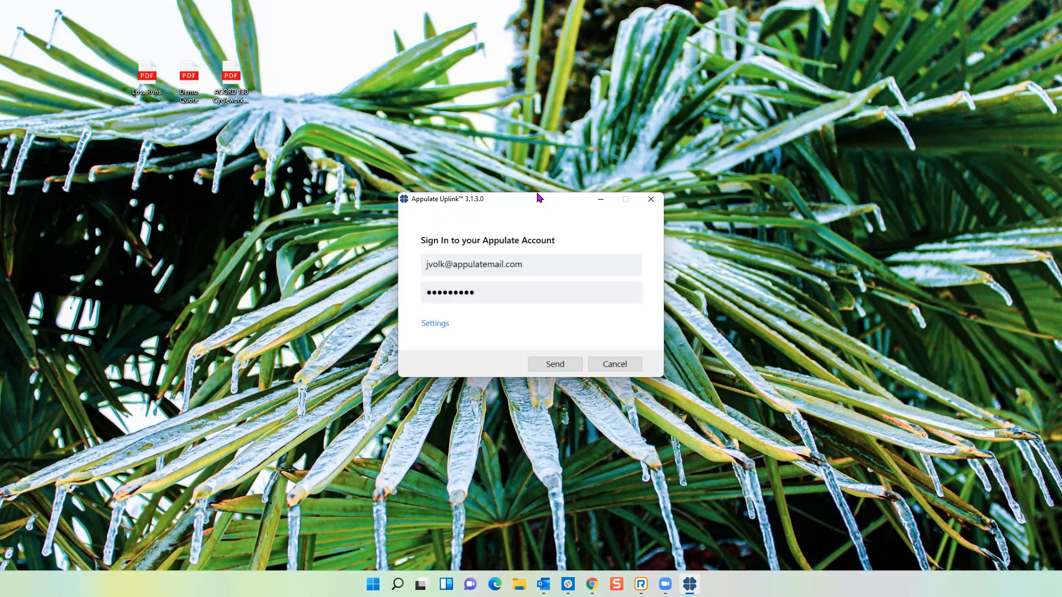
click(553, 69)
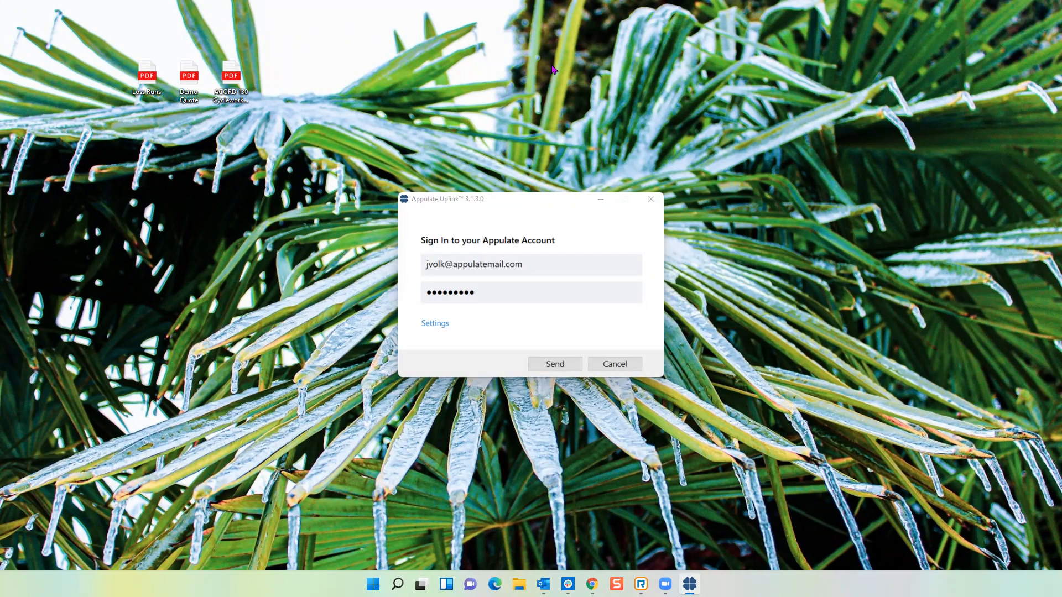
click(555, 365)
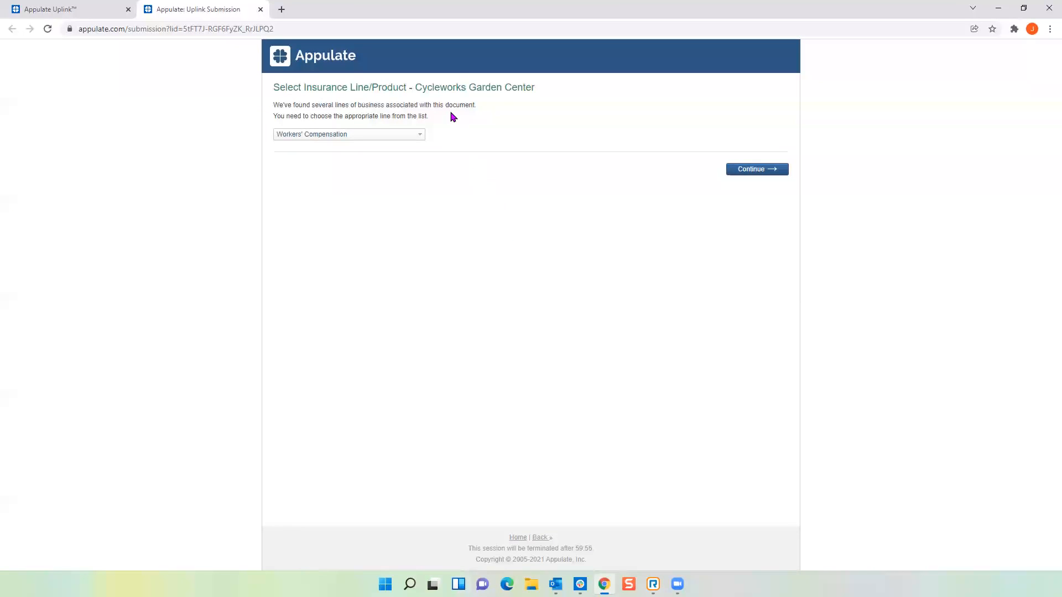
Choose Workers' Compensation as the insurance line and continue to the quote request.
click(419, 134)
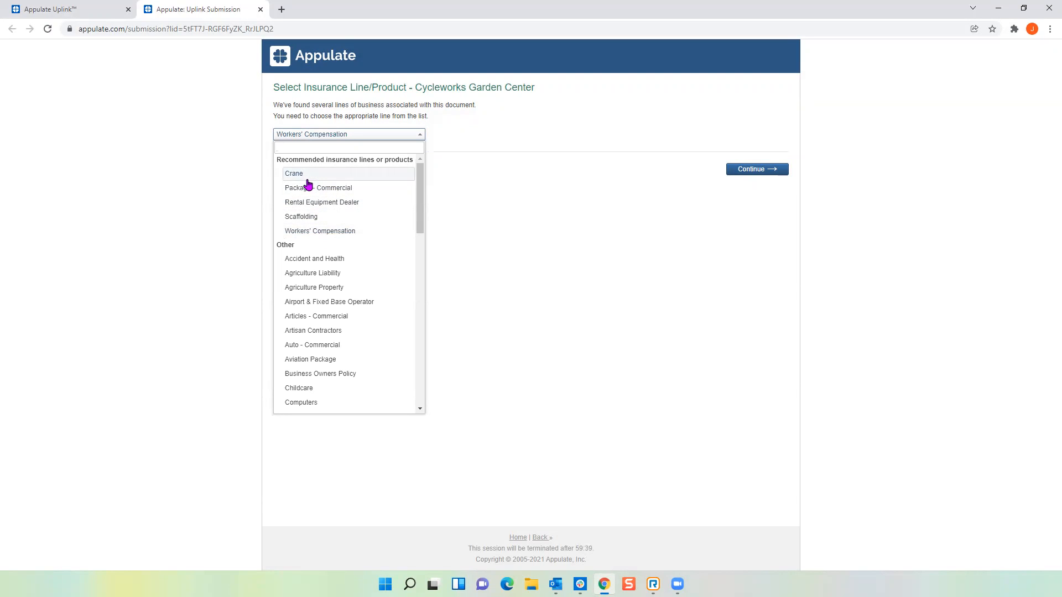
scroll(332, 265, down, 10)
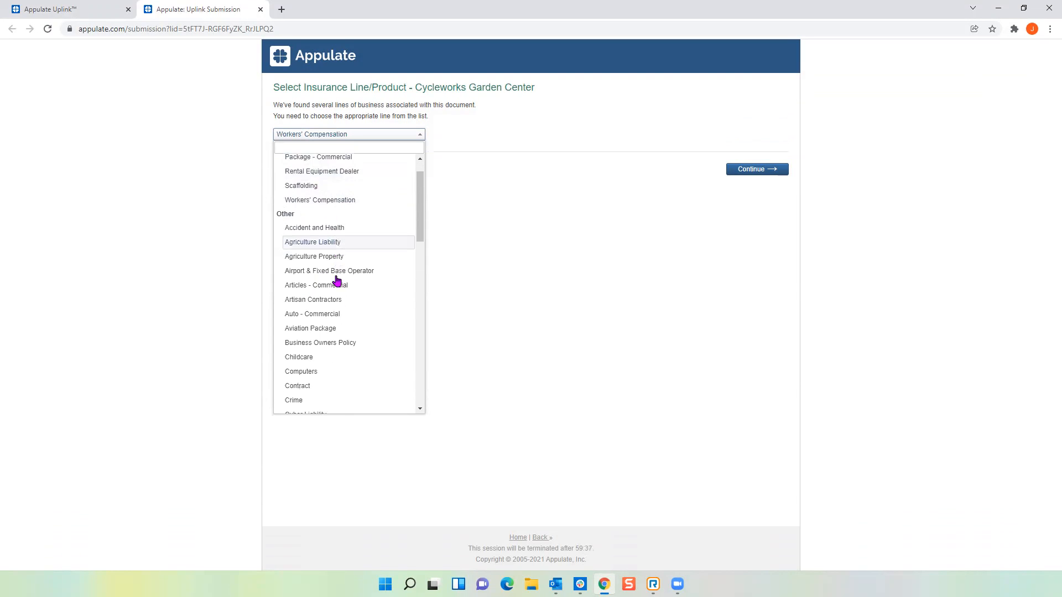
scroll(334, 280, down, 3)
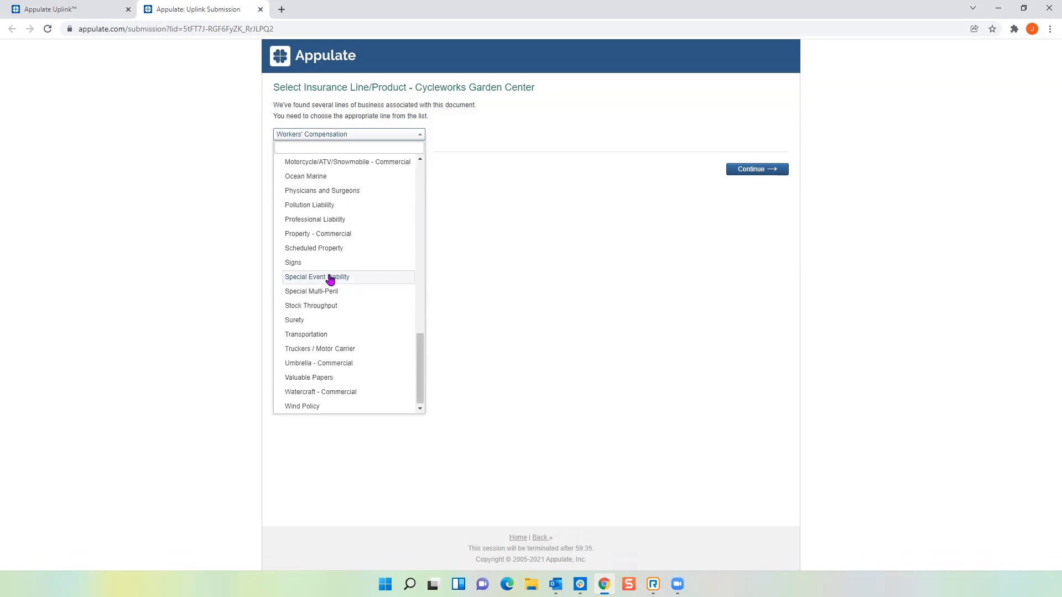
scroll(332, 280, up, 10)
scroll(330, 281, up, 1)
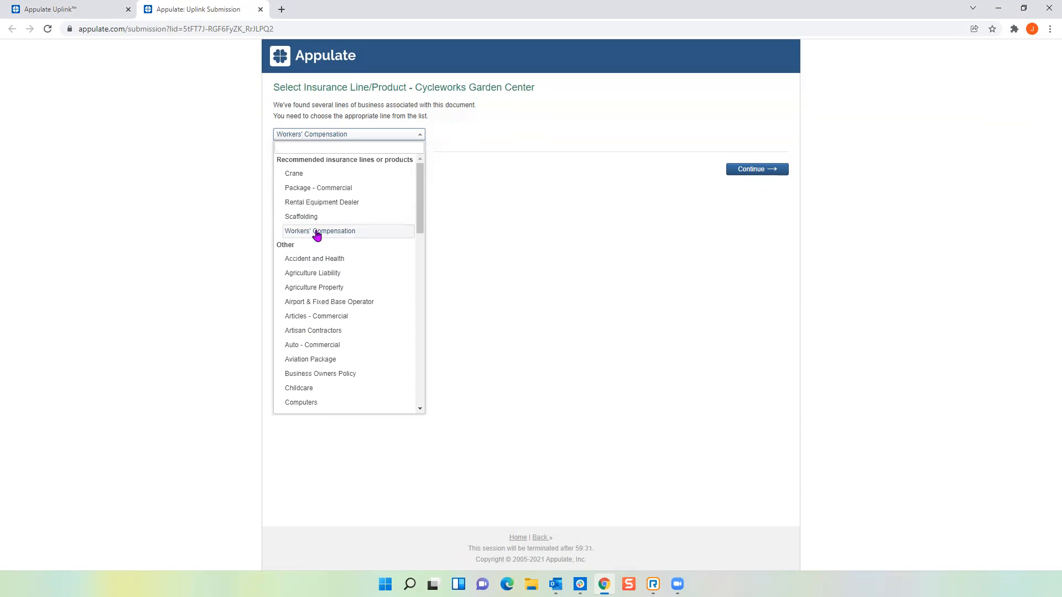
scroll(312, 300, down, 12)
scroll(311, 300, up, 10)
scroll(311, 300, up, 3)
click(317, 230)
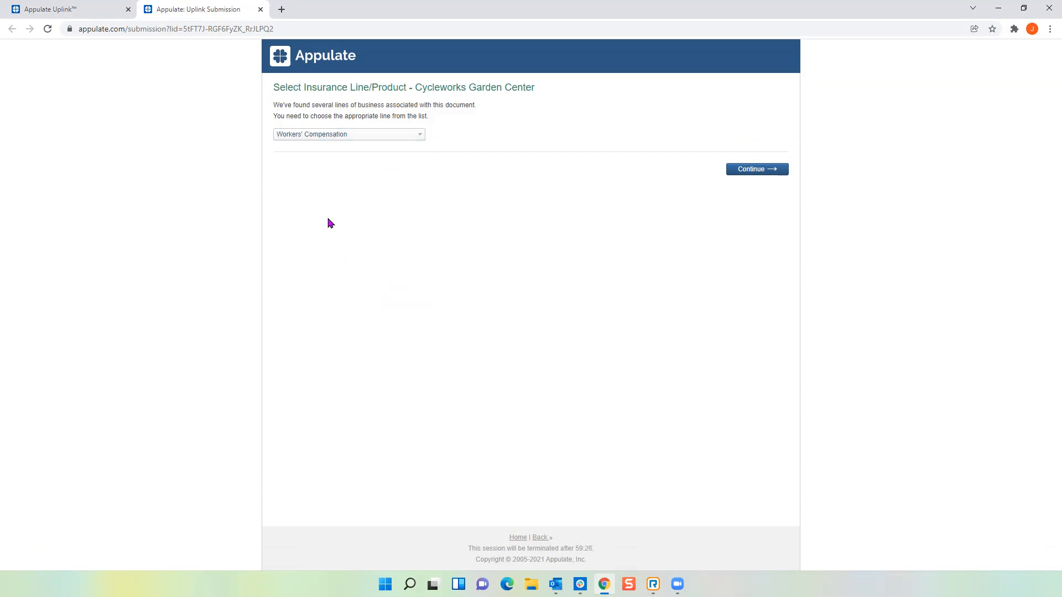
click(753, 171)
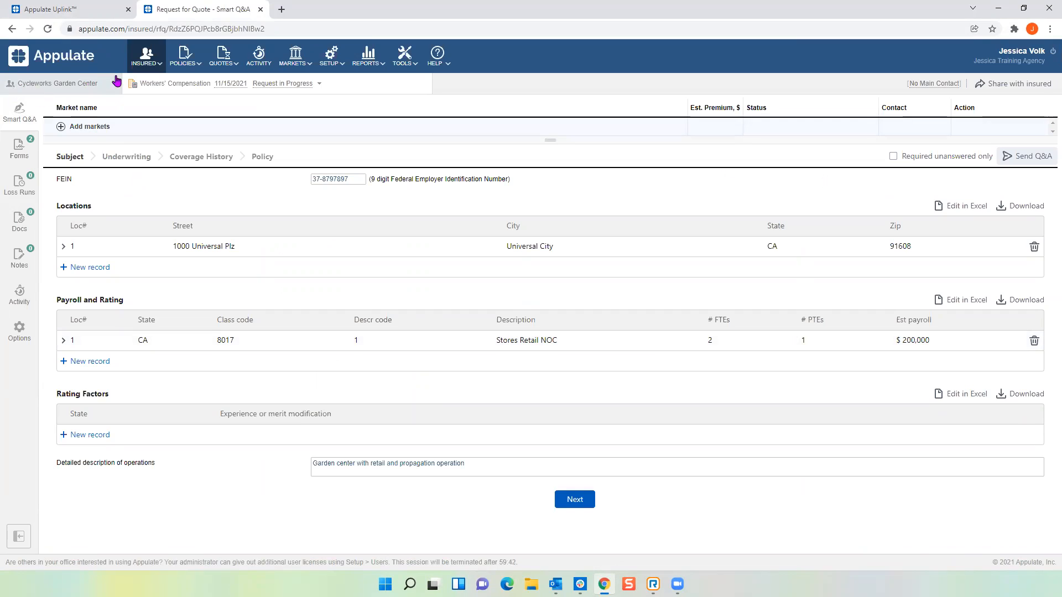
Open the Cycleworks Garden Center insured profile from the top-bar insured name.
click(65, 86)
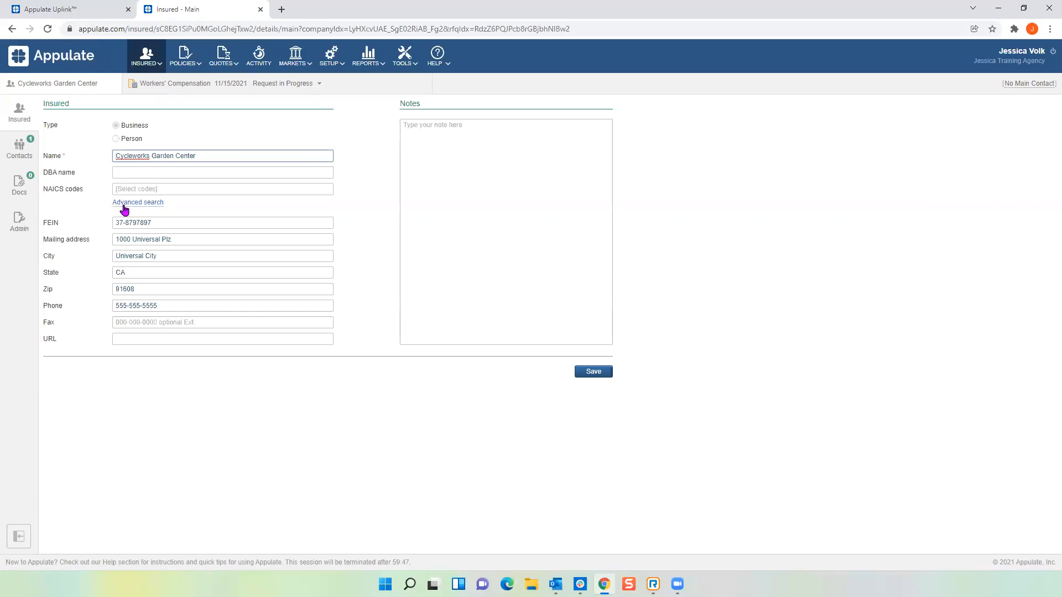
Review the insured's Contacts tab, then return to the Workers' Compensation Smart Q&A.
click(27, 149)
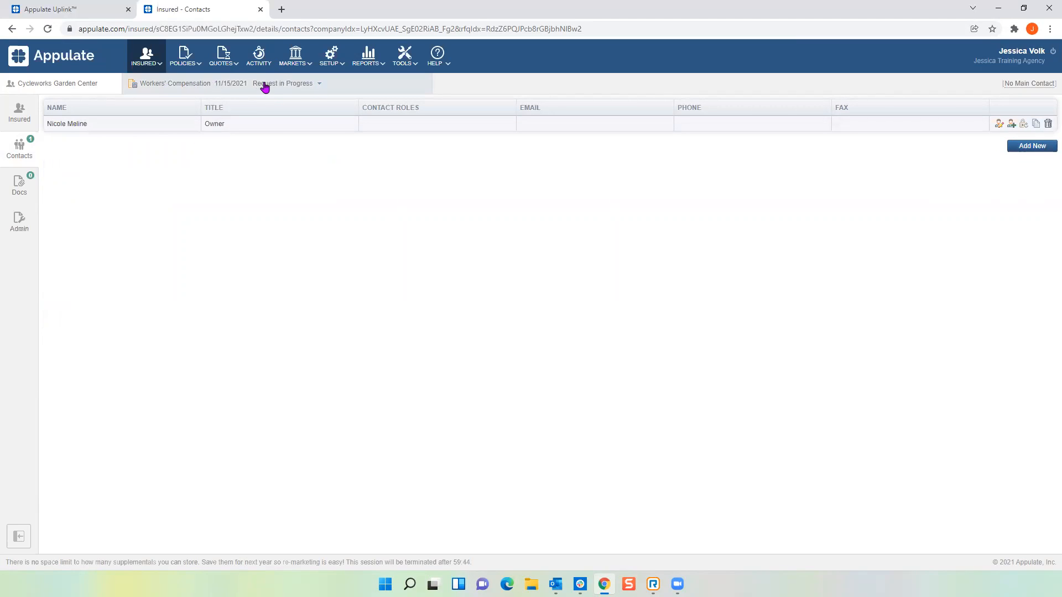
click(201, 90)
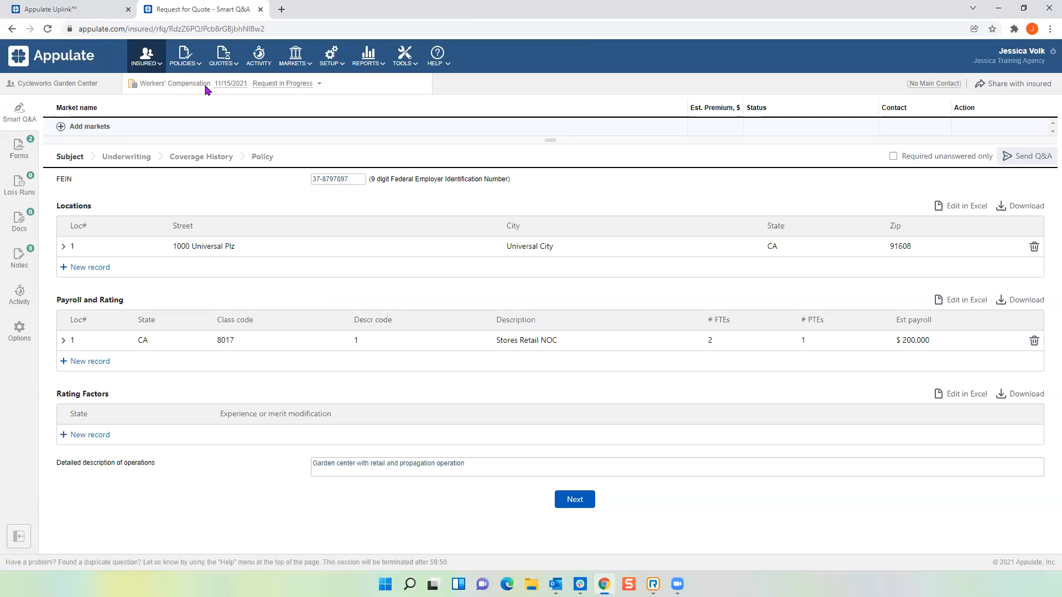
Set the policy effective date to December 15, 2021 and save the dates.
click(239, 84)
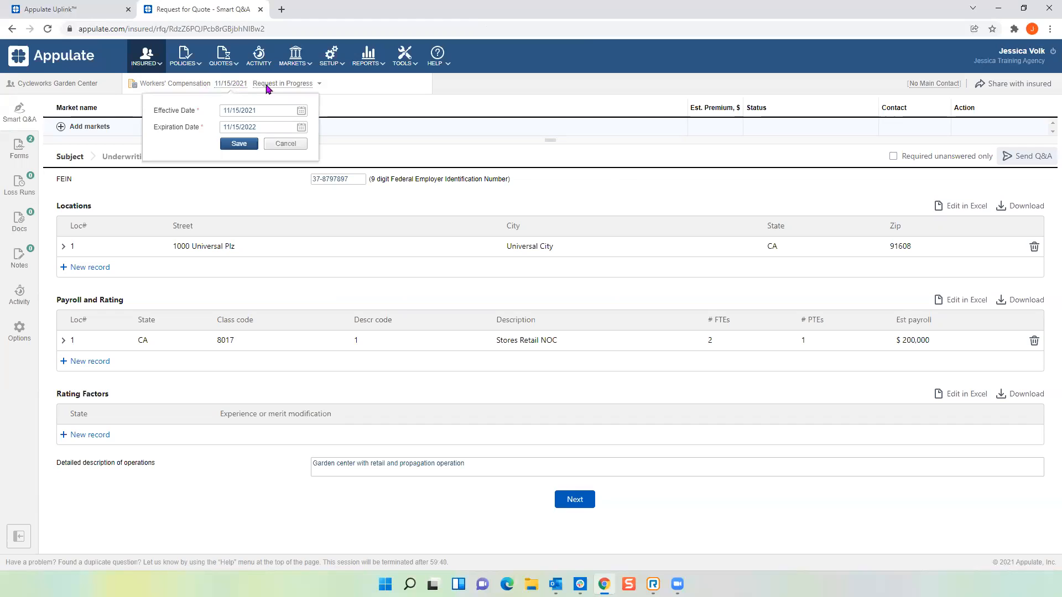
click(301, 110)
click(334, 126)
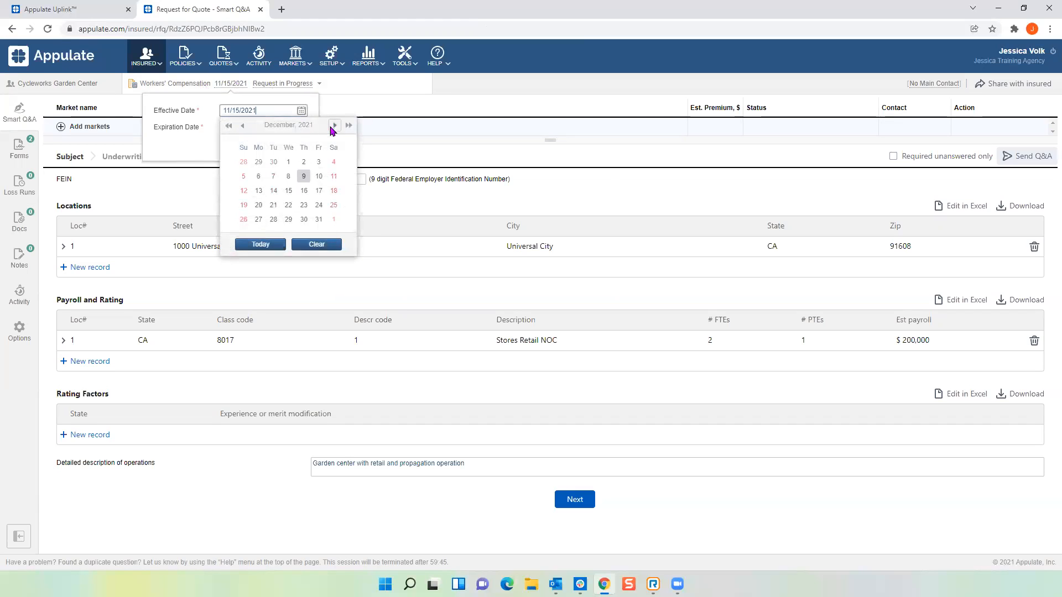
click(288, 191)
click(256, 147)
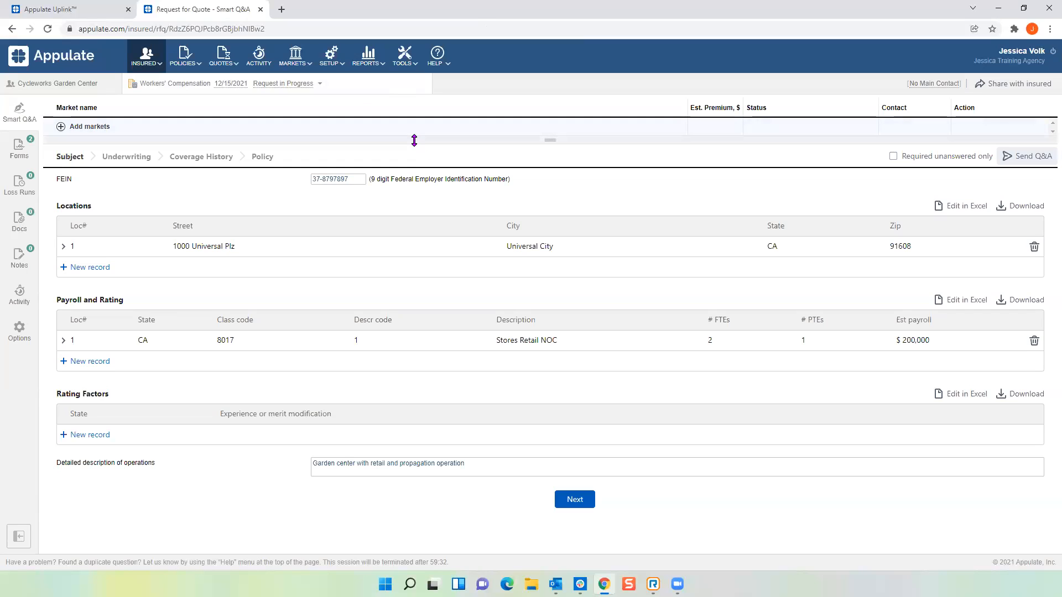
Make the insured's owner the main contact.
click(939, 89)
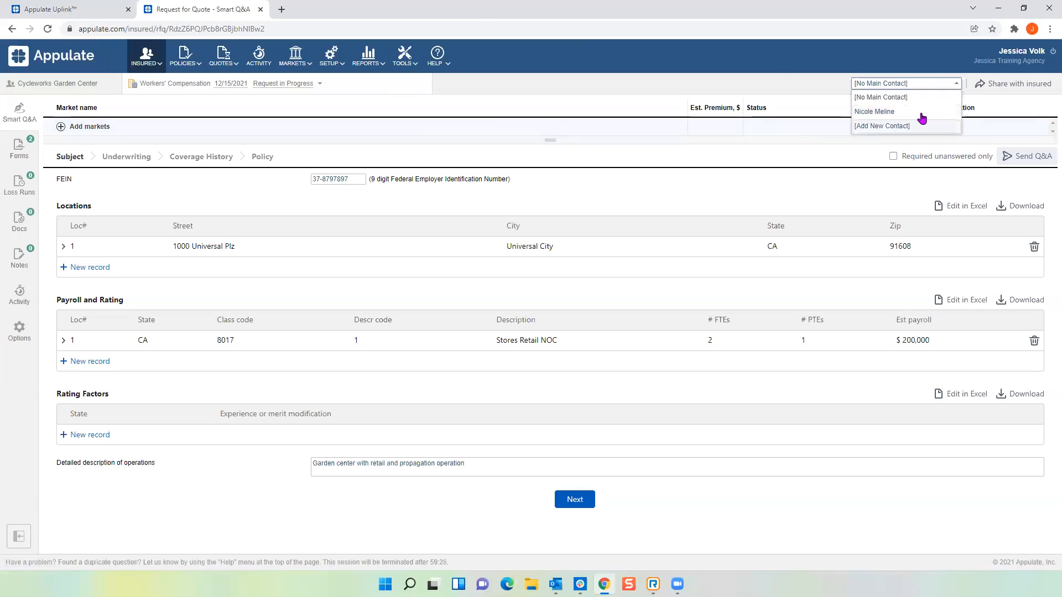
click(894, 116)
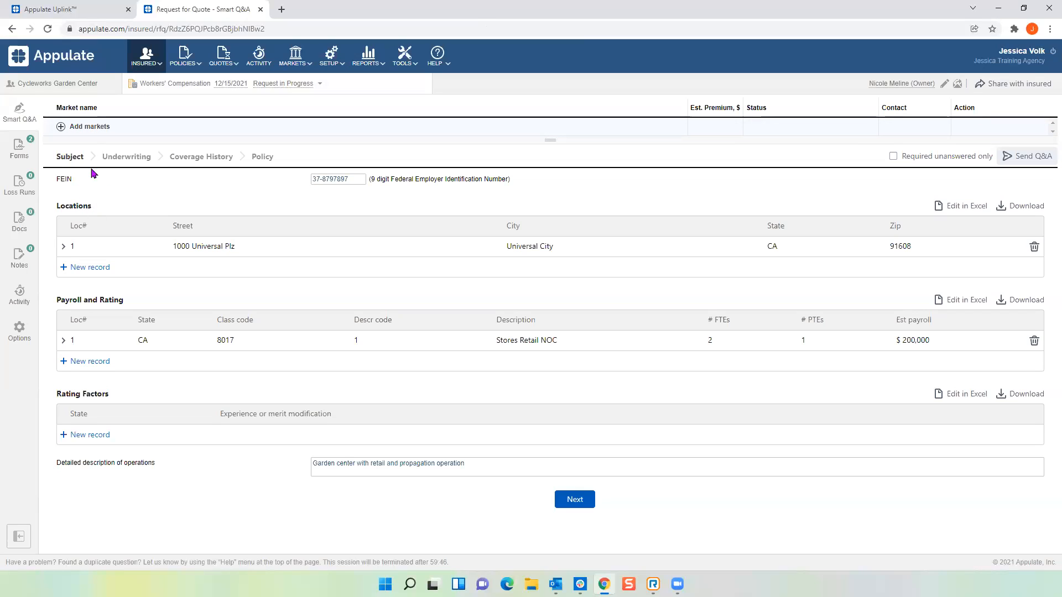
click(25, 191)
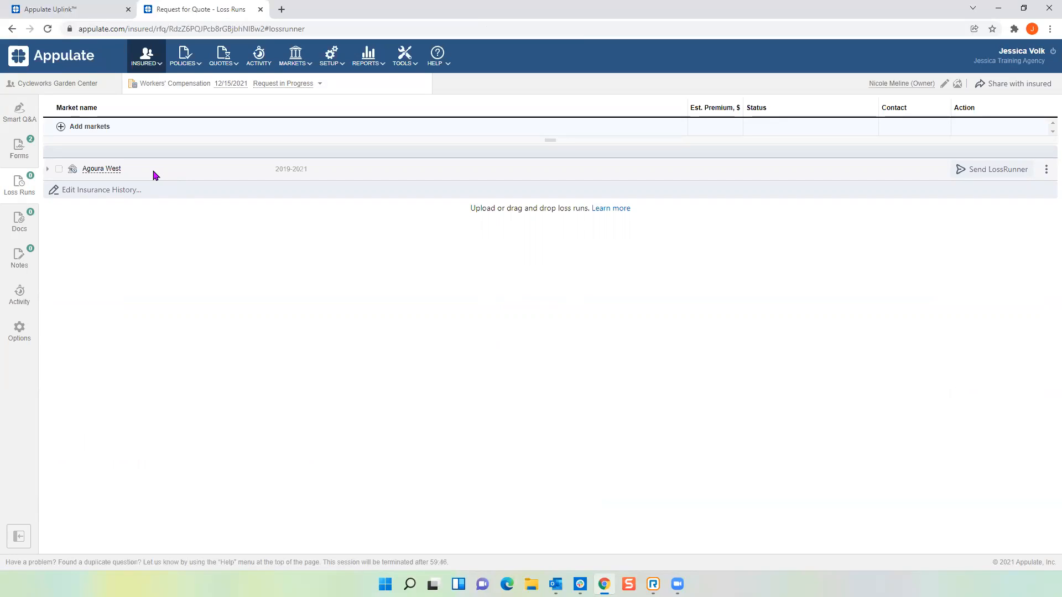
Set the 2018 period's market to Travelers Insurance in the insurance history.
click(72, 194)
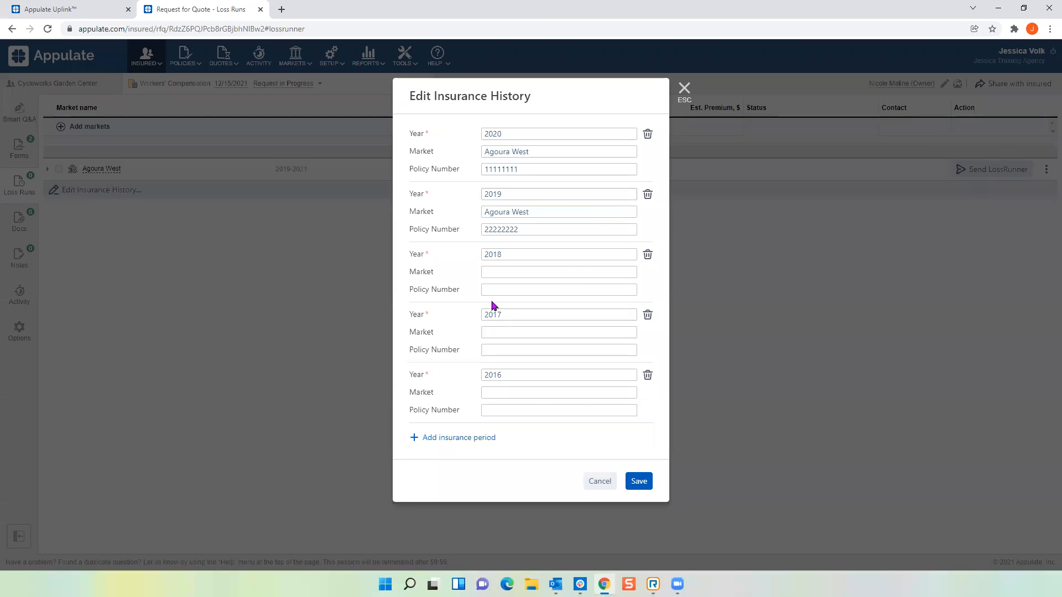
click(503, 271)
text(trav)
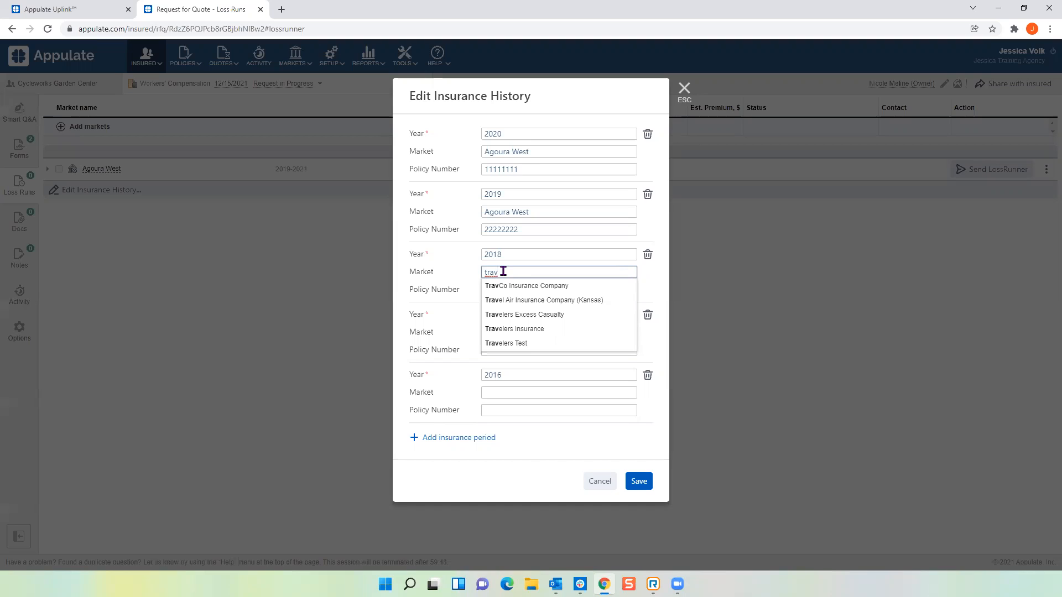
click(513, 329)
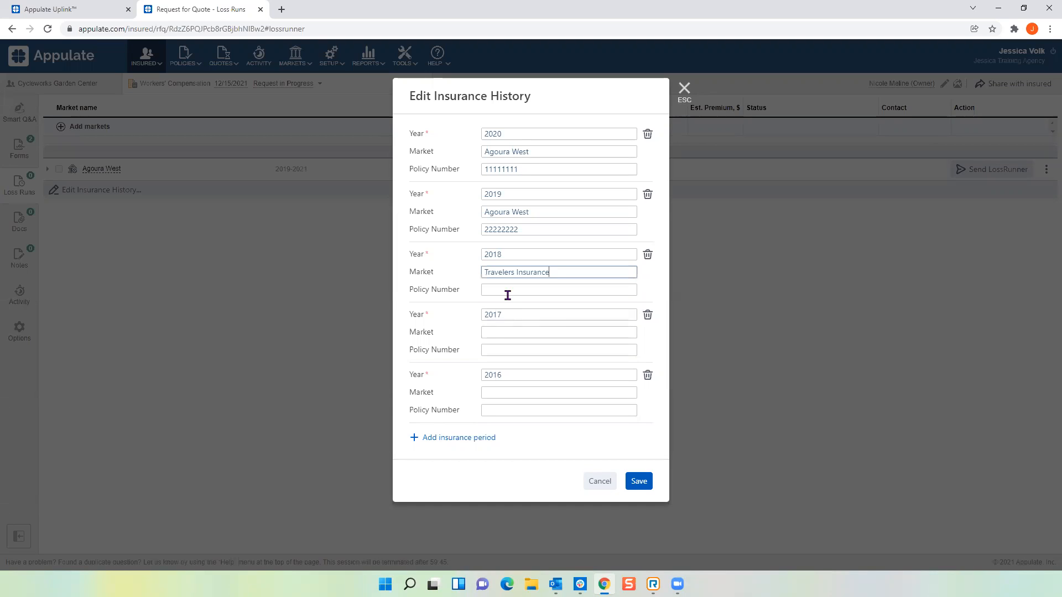
Delete the 2017 and 2016 insurance periods and save the history.
click(647, 315)
click(586, 88)
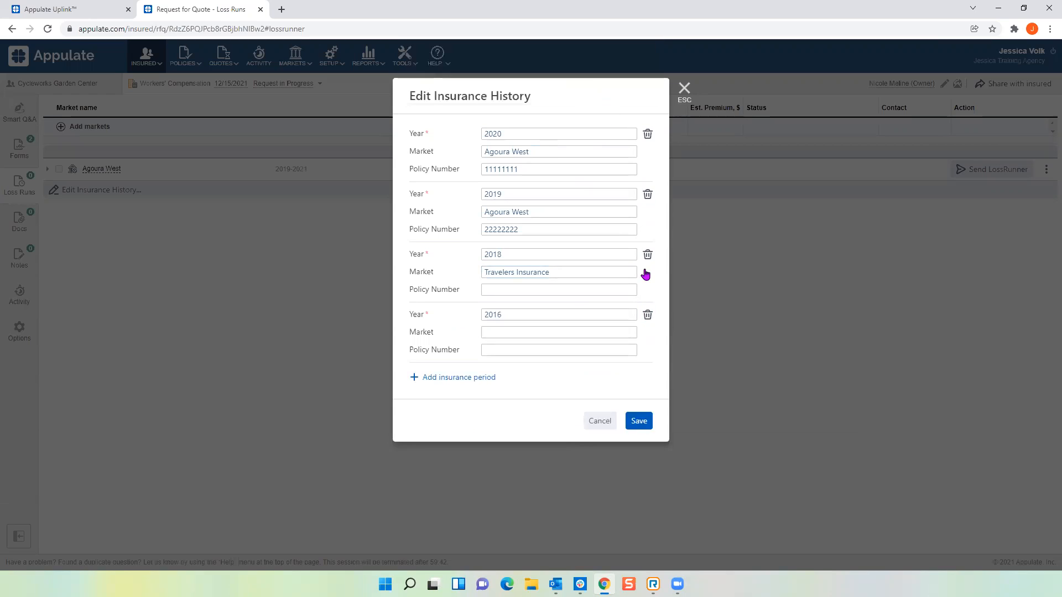
click(647, 315)
click(584, 92)
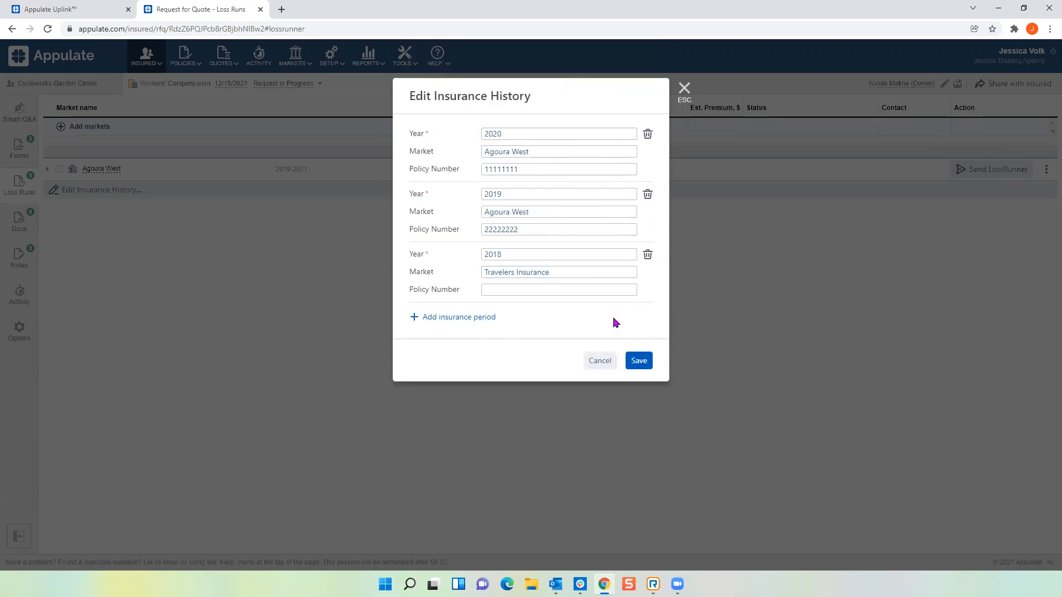
click(640, 363)
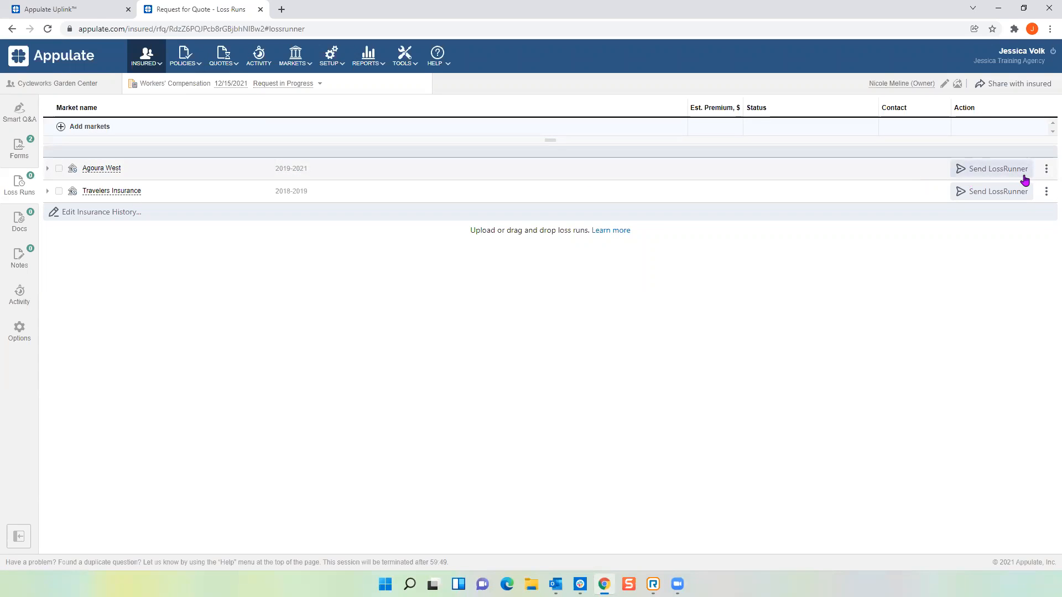
Start a LossRunner request to Agoura West using the Letter Of Authorization type.
click(991, 171)
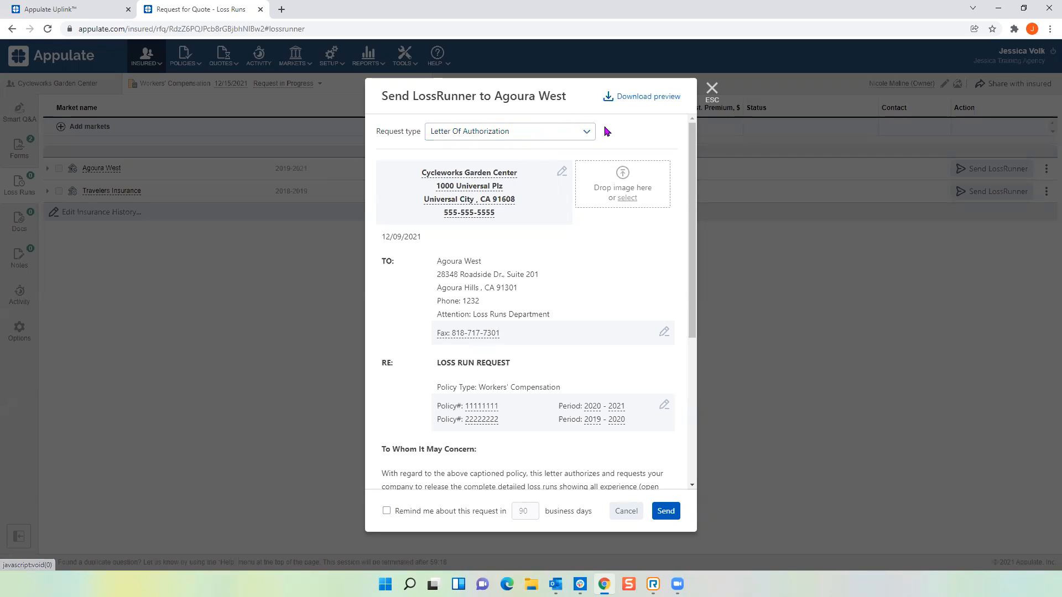
click(588, 135)
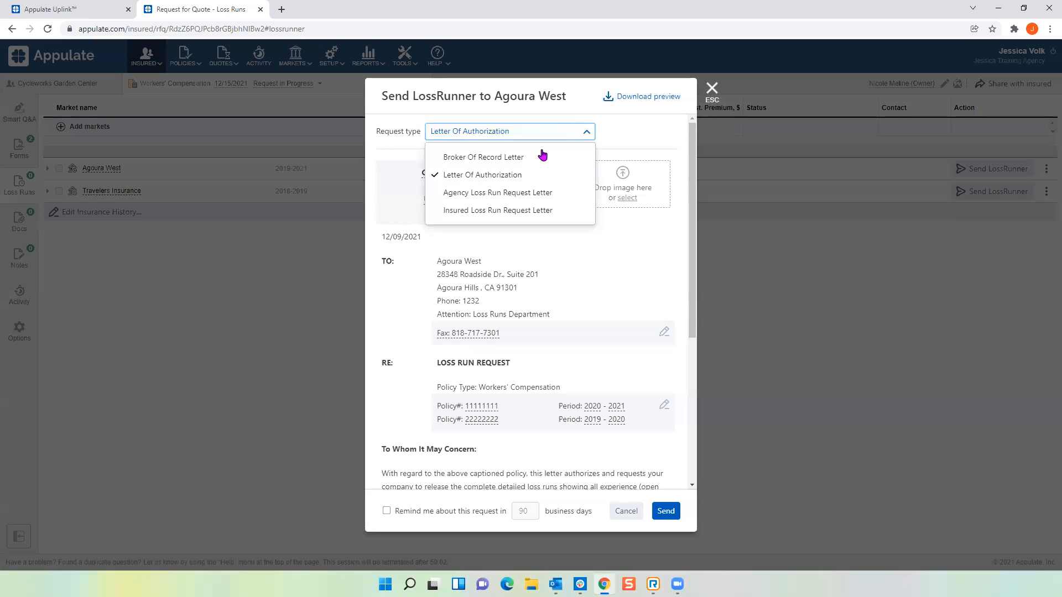
click(485, 176)
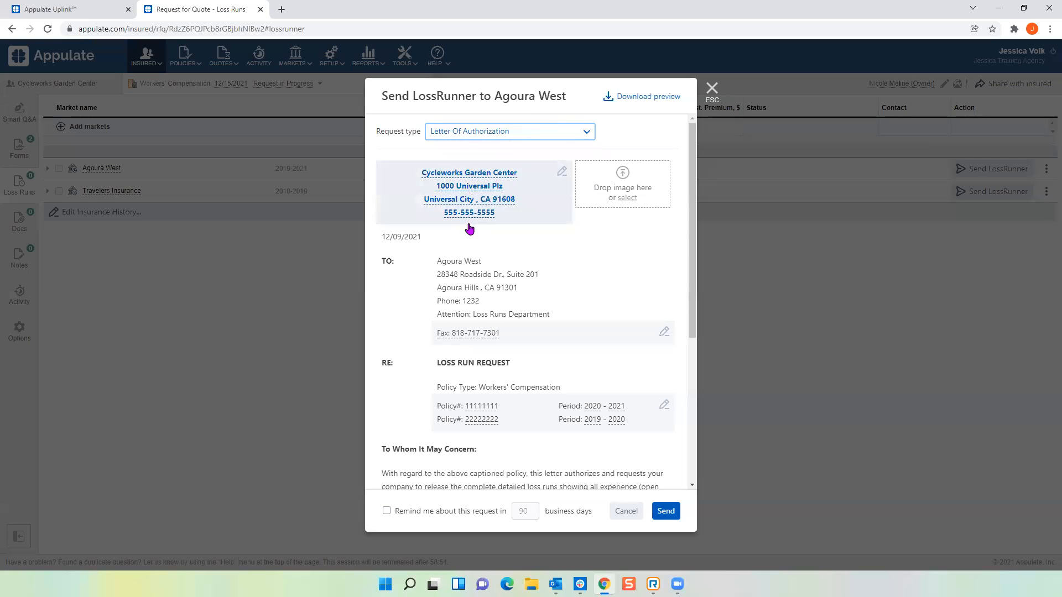
Review the insured's letterhead details without changing them.
click(562, 169)
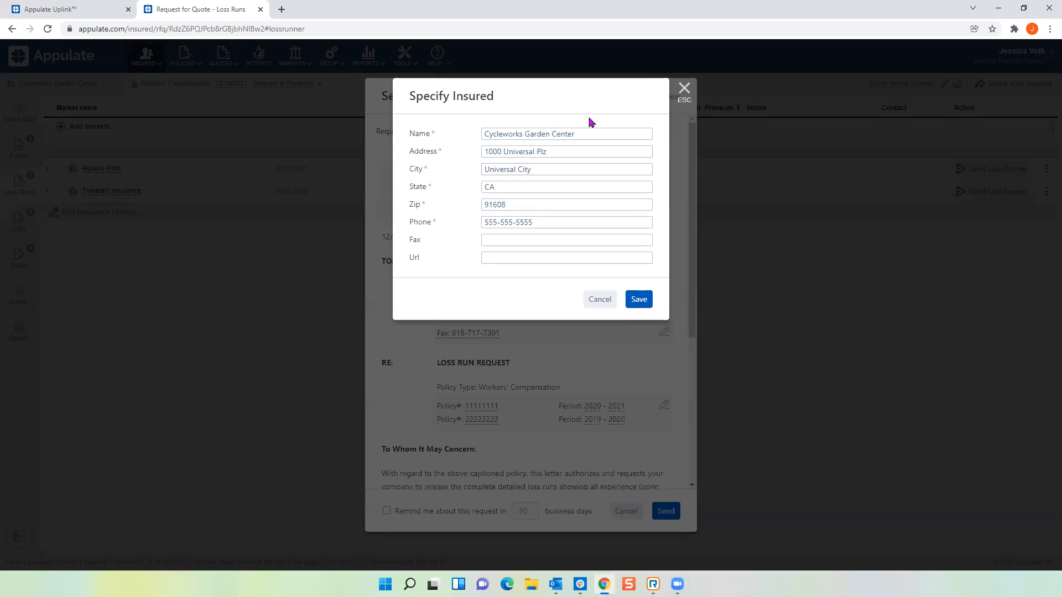
click(684, 91)
scroll(548, 232, down, 1)
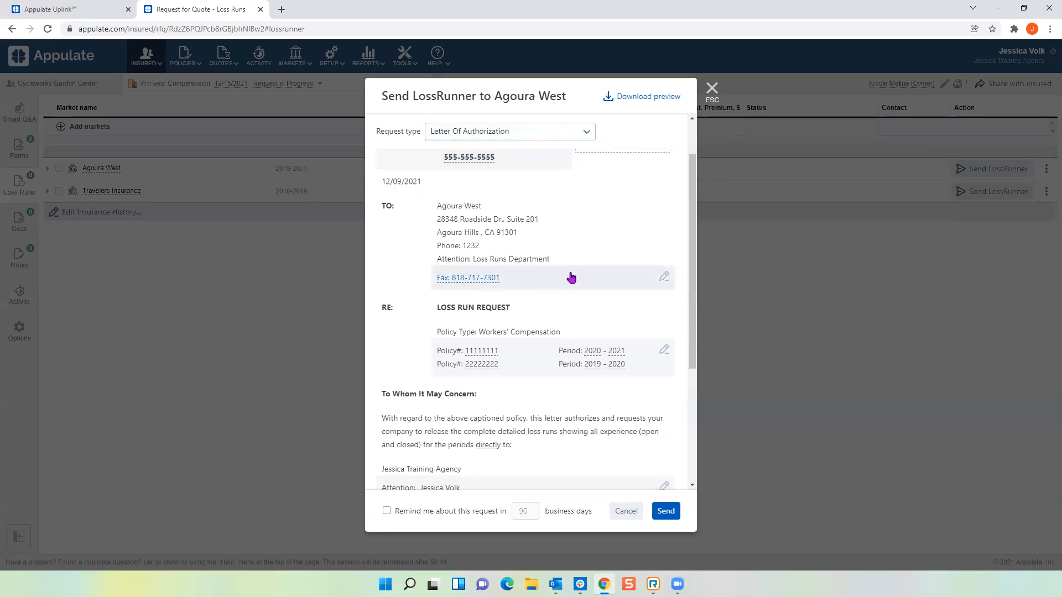
click(663, 277)
Keep the fax number as the request's delivery destination and save it.
click(647, 135)
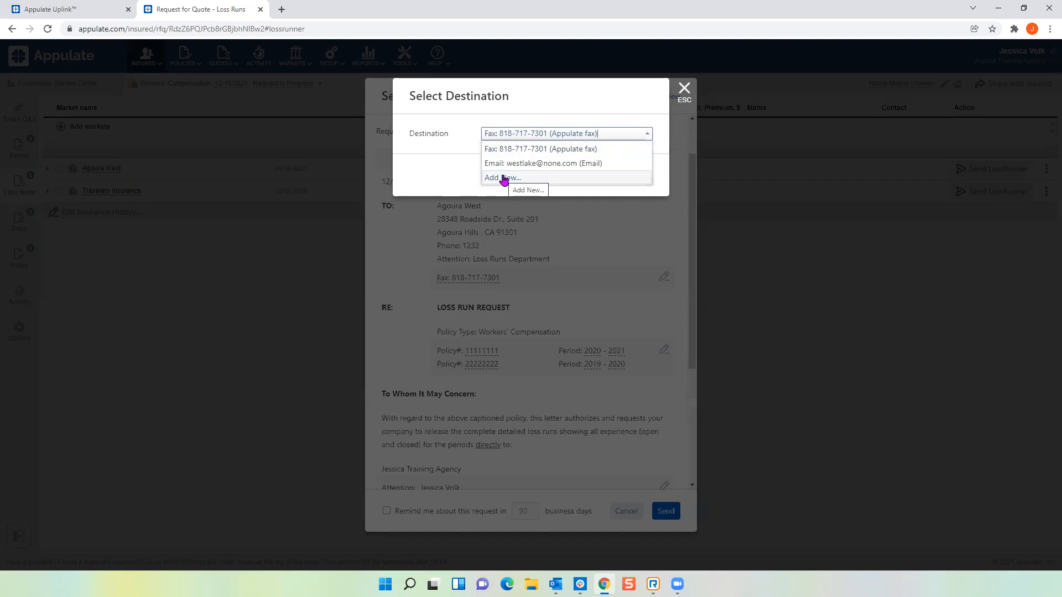
click(522, 149)
click(638, 177)
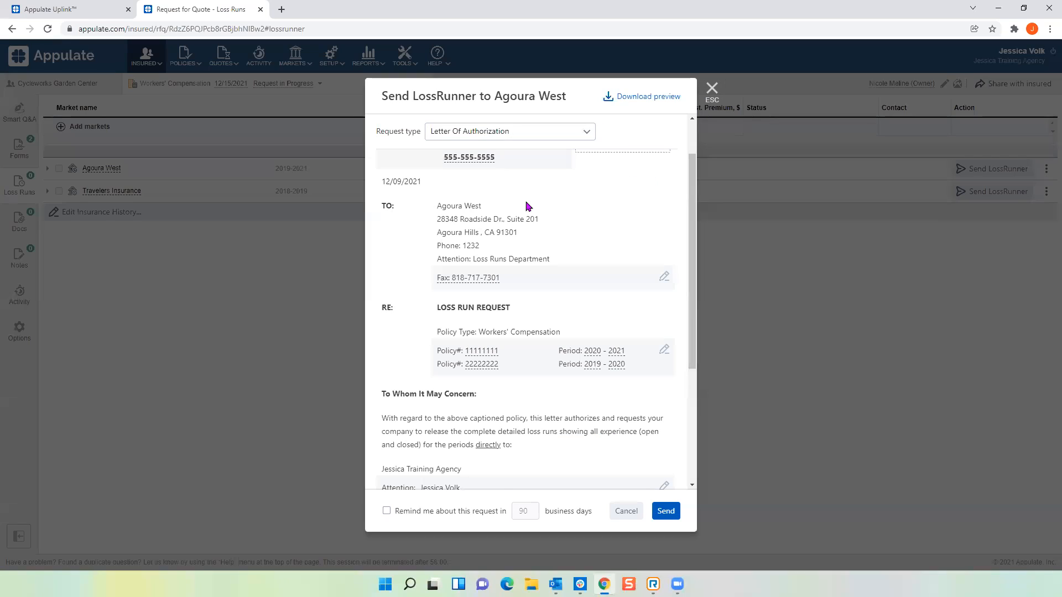
Add the owner's e-mail address to the signing insured contact and save it on the letter.
scroll(422, 212, down, 2)
scroll(421, 212, down, 1)
scroll(446, 269, up, 2)
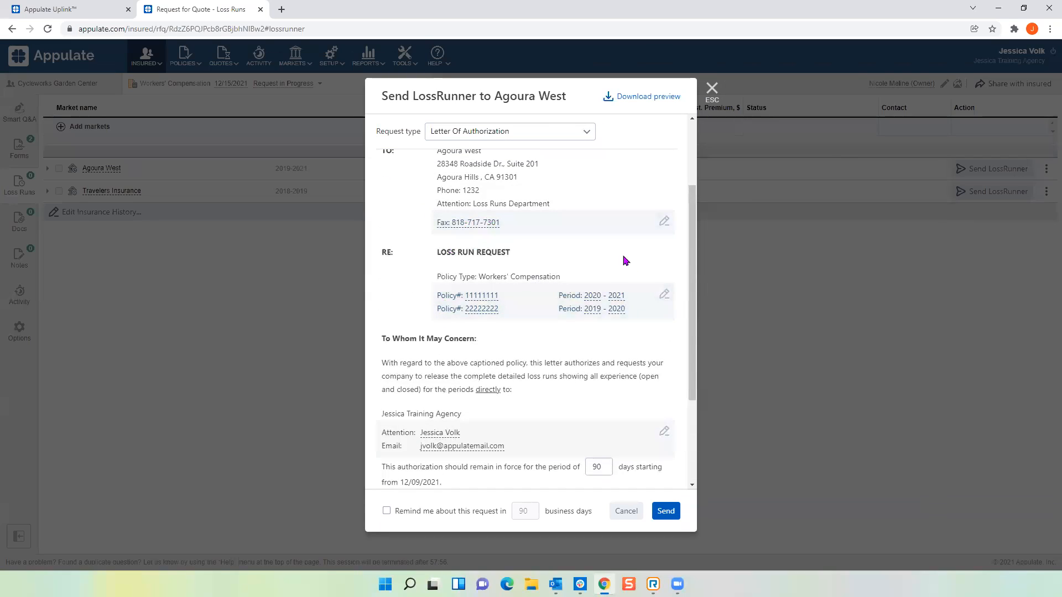
scroll(627, 306, down, 2)
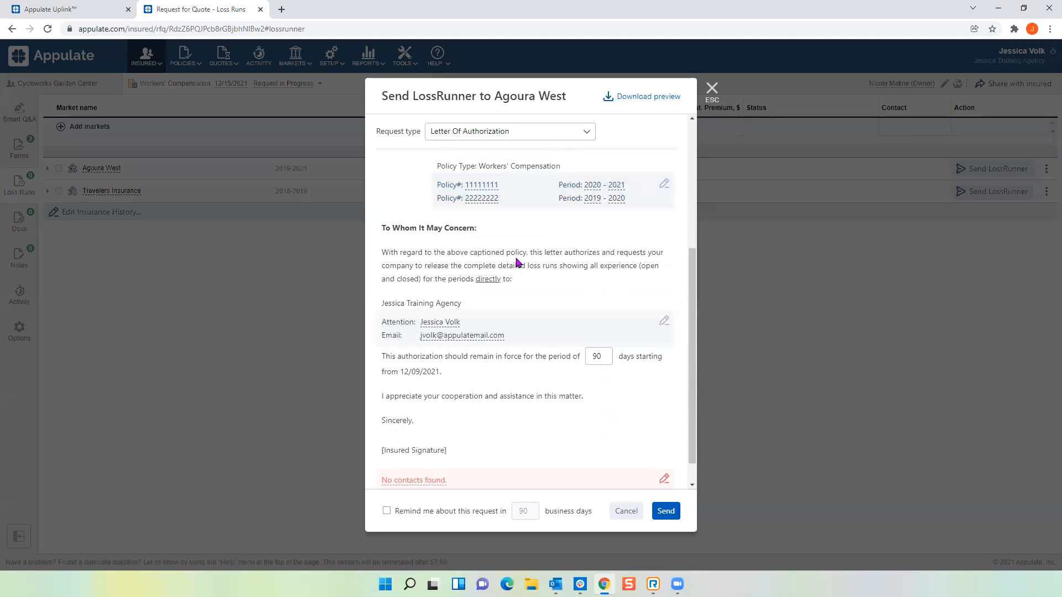
scroll(498, 273, down, 1)
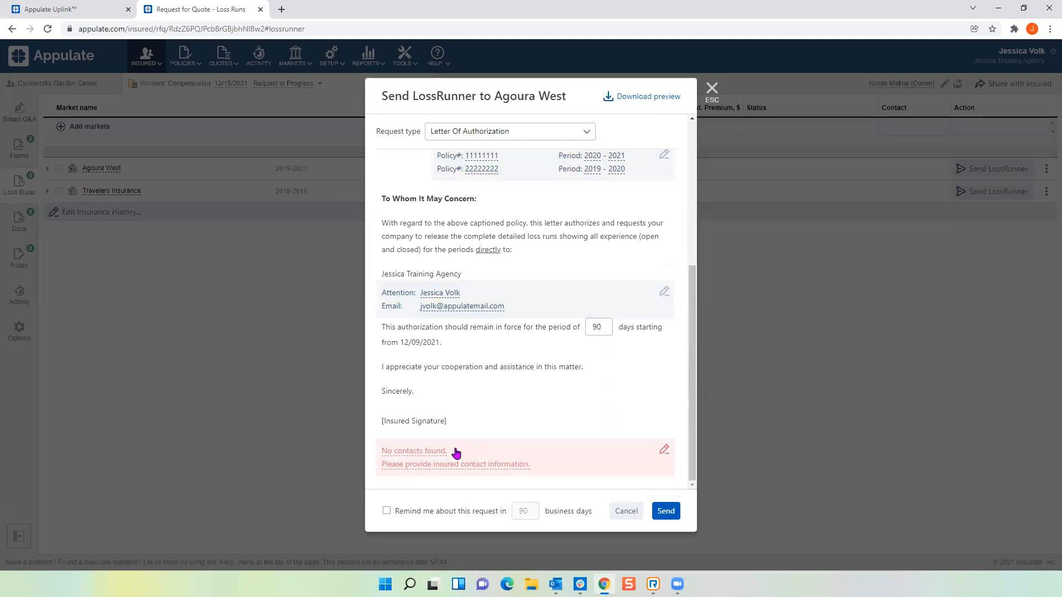
click(664, 452)
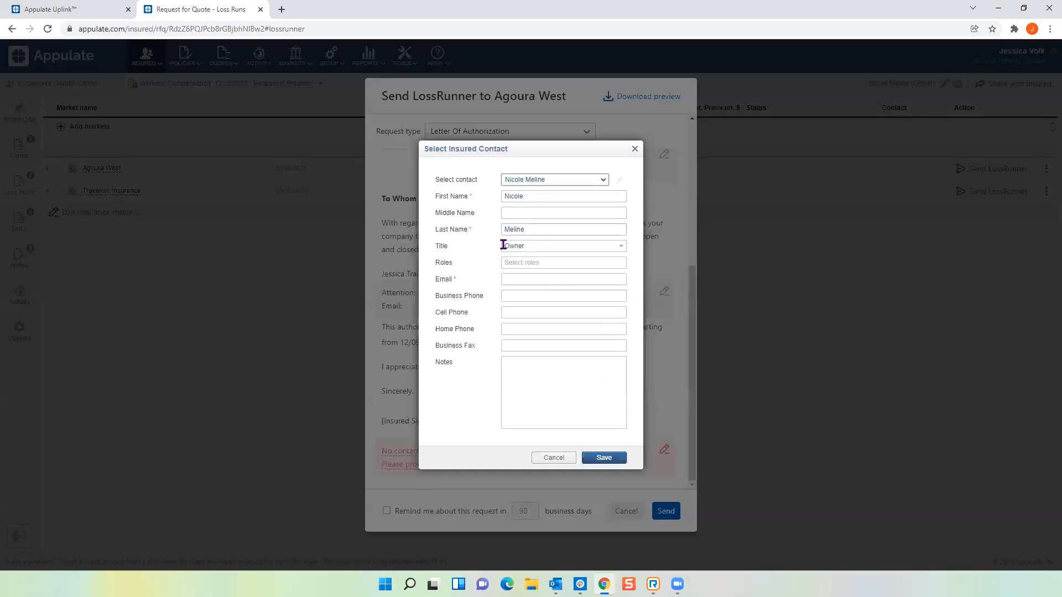
click(516, 278)
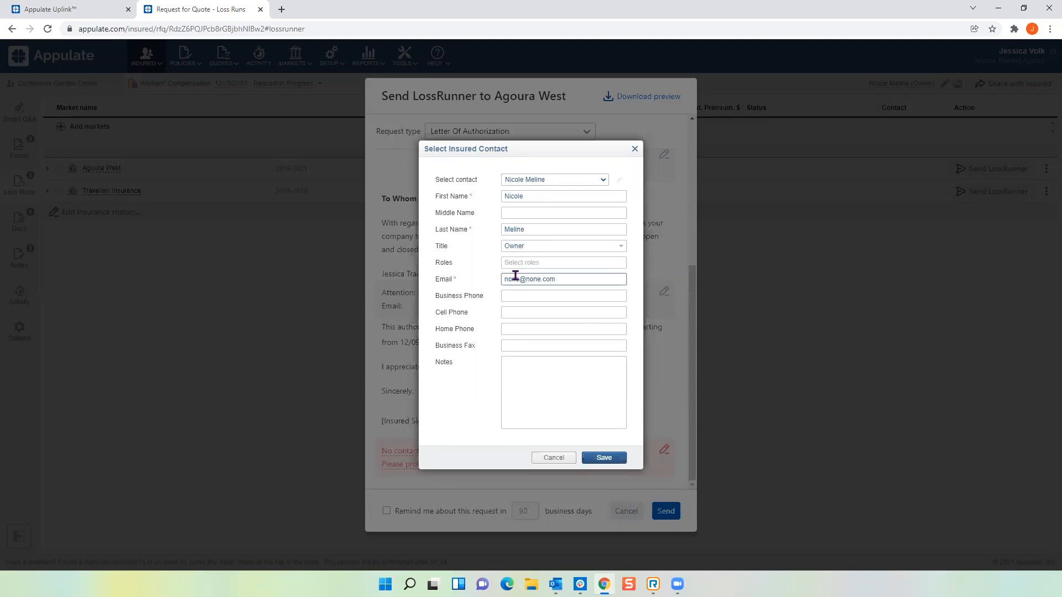
click(604, 457)
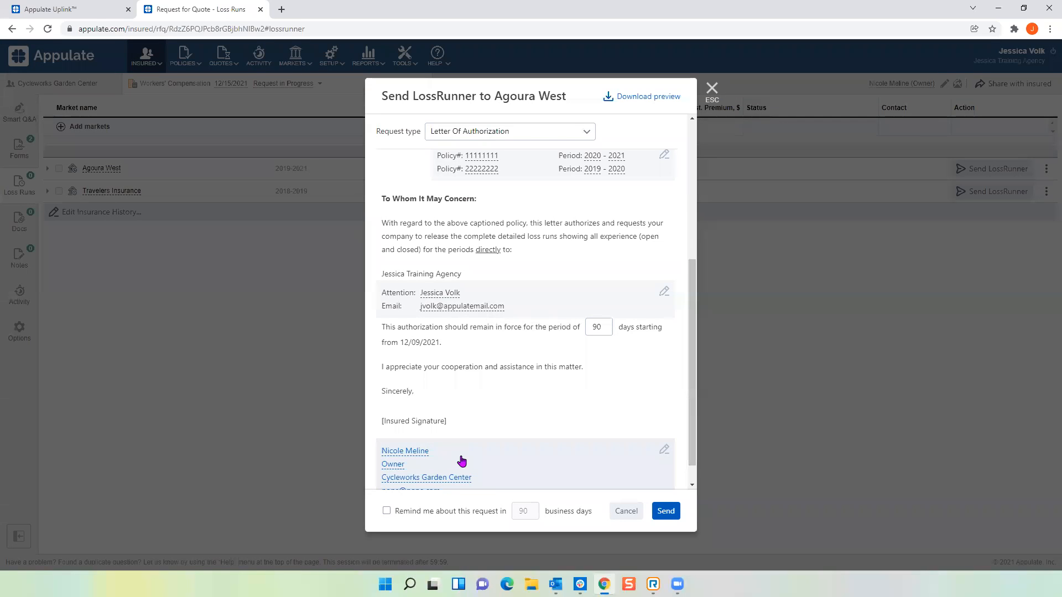
Turn on a 10-business-day reminder for the Agoura West loss-run request, then send it and confirm.
scroll(462, 460, down, 1)
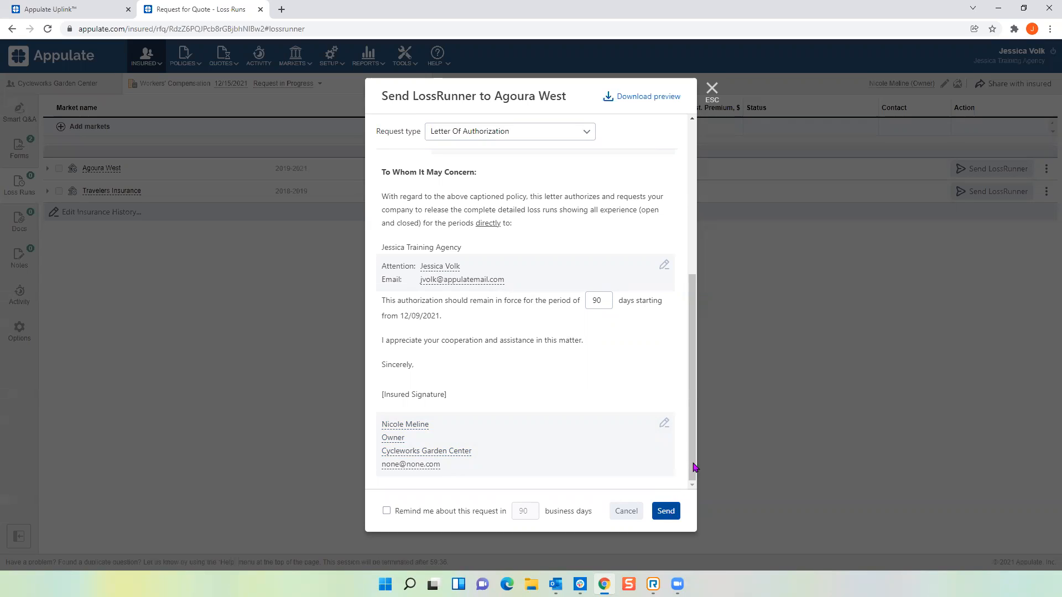
scroll(627, 356, up, 5)
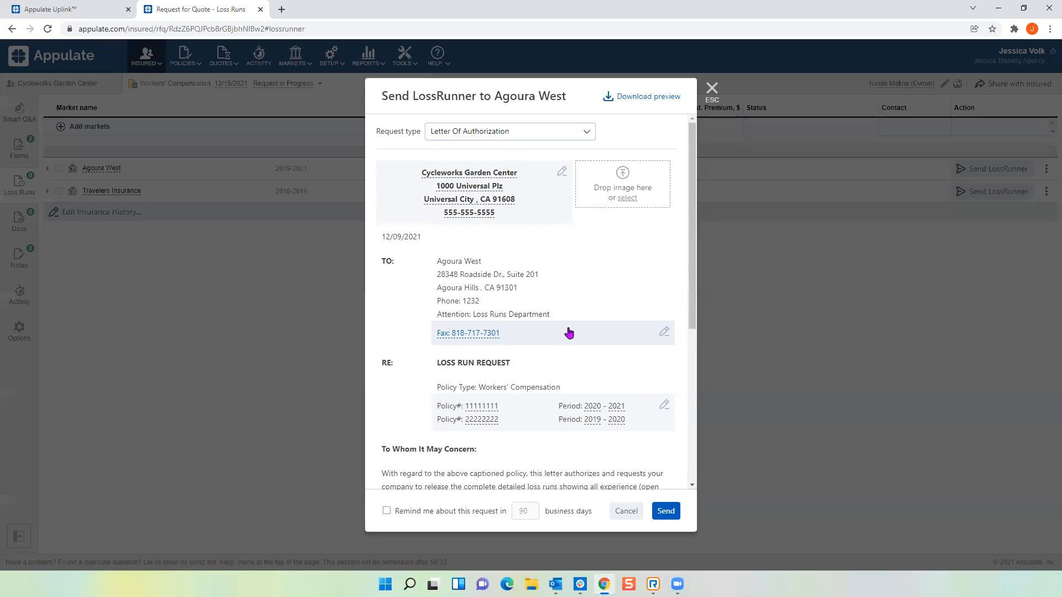
scroll(570, 332, down, 5)
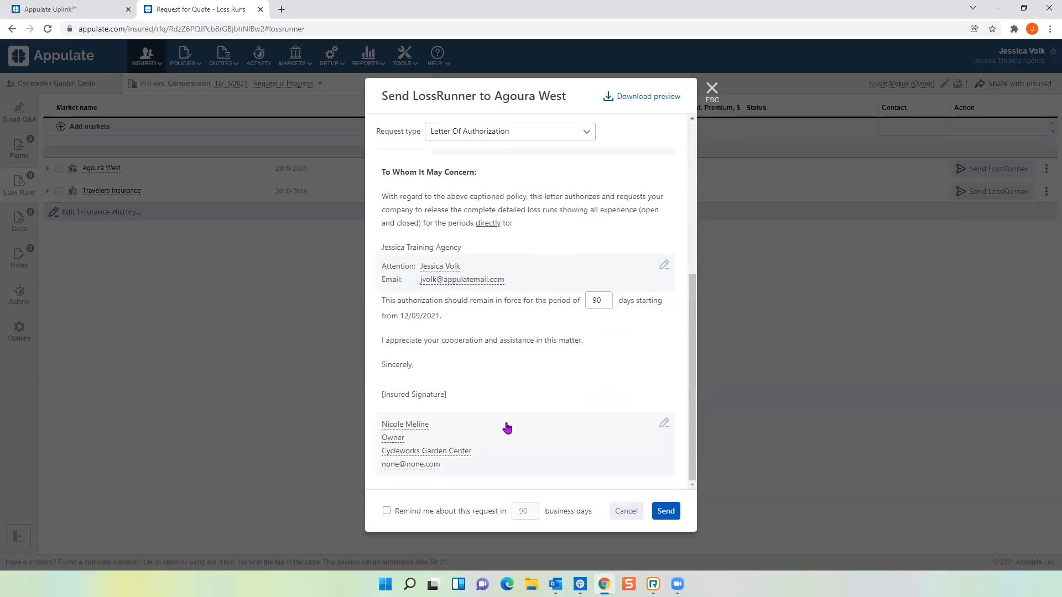
click(386, 510)
double_click(534, 511)
text(10)
click(666, 511)
click(583, 124)
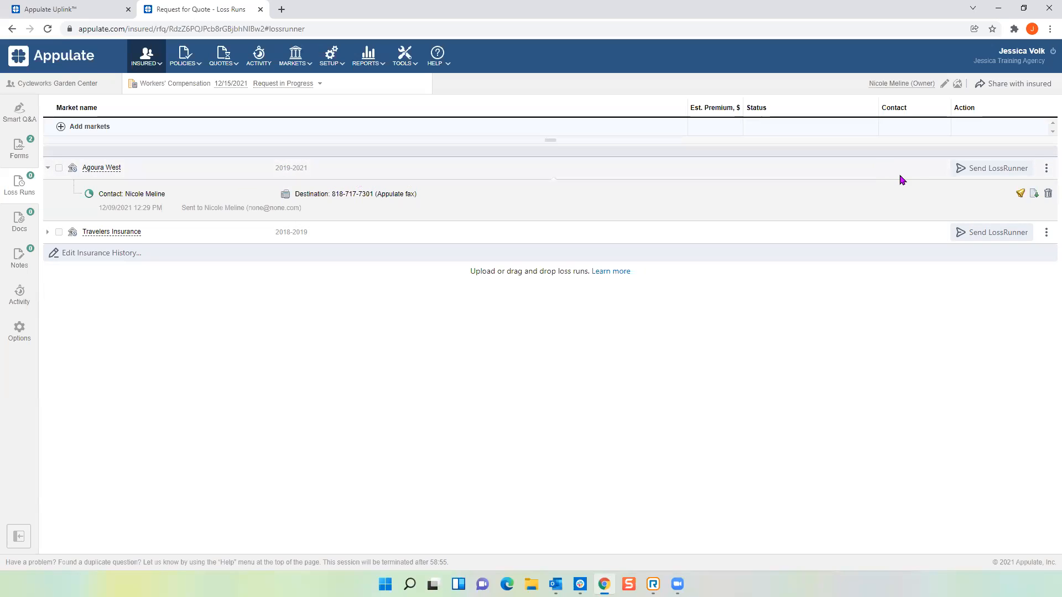
After the send completes, open the more-actions menu on the Agoura West row.
click(1047, 171)
Upload Loss Runs.pdf to Agoura West and expand the row to show its sent request.
click(1016, 197)
double_click(119, 123)
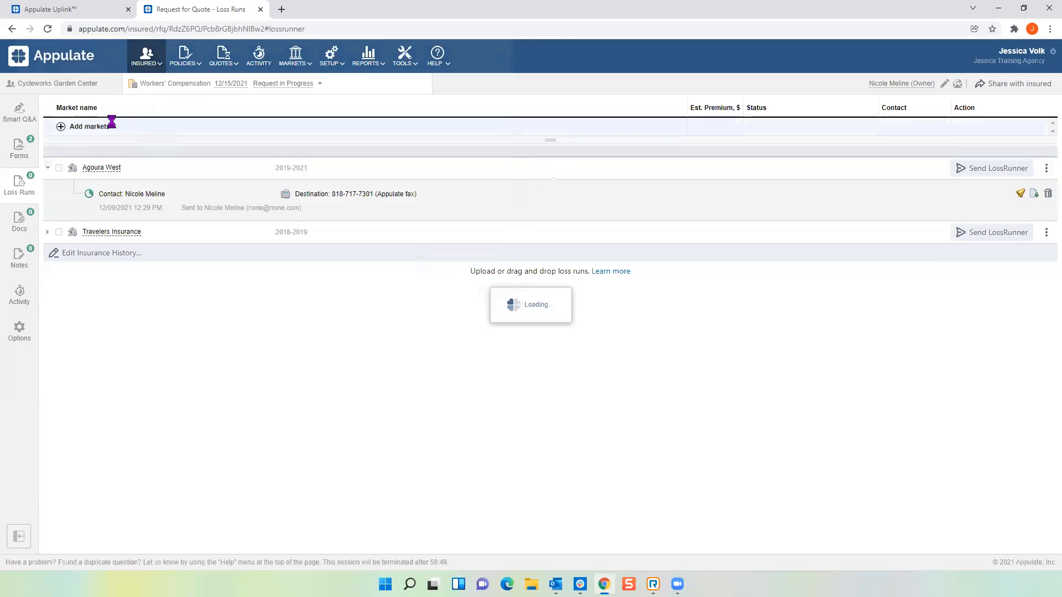
drag(399, 198, 276, 193)
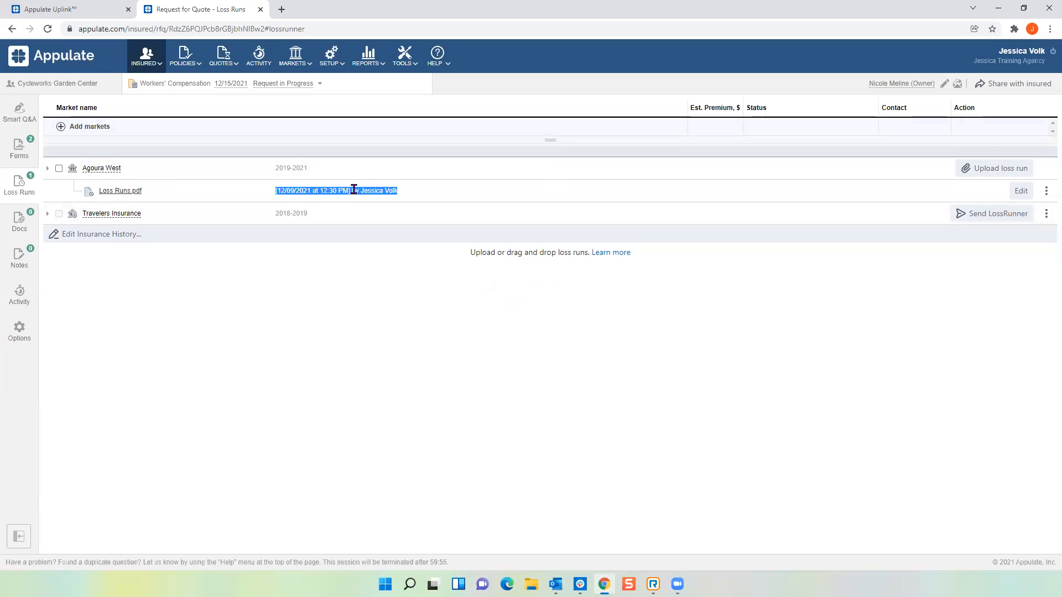
click(366, 283)
click(48, 171)
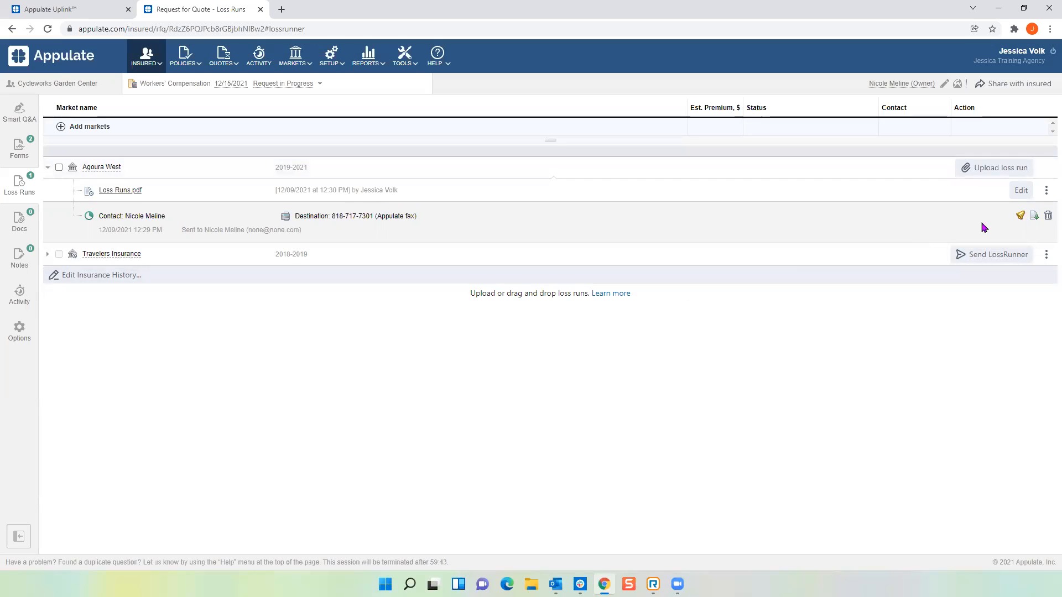
Send the contact a reminder to sign the Agoura West request and dismiss the confirmation.
click(1021, 217)
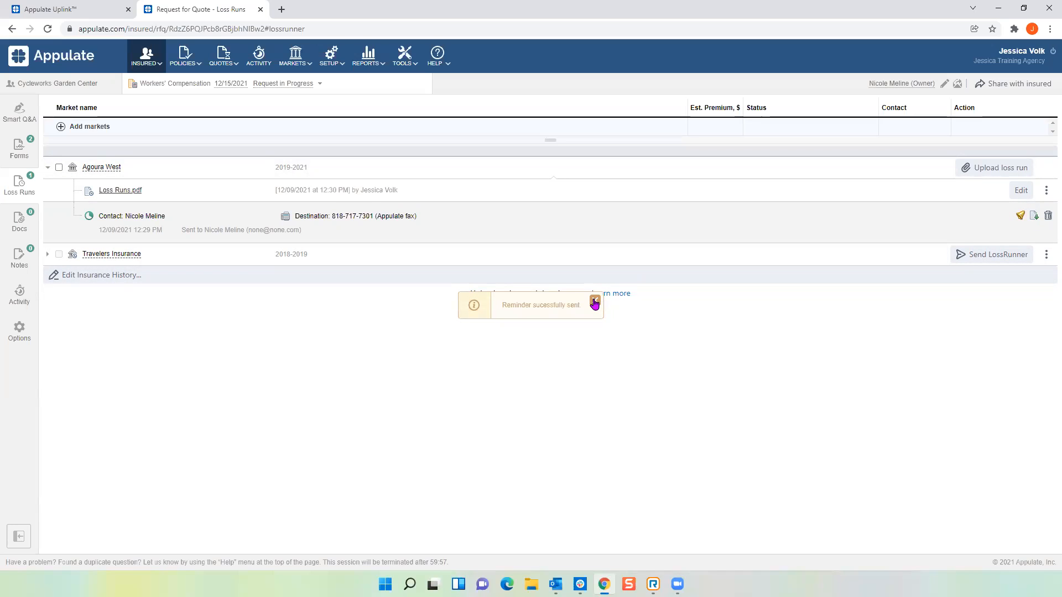
click(595, 303)
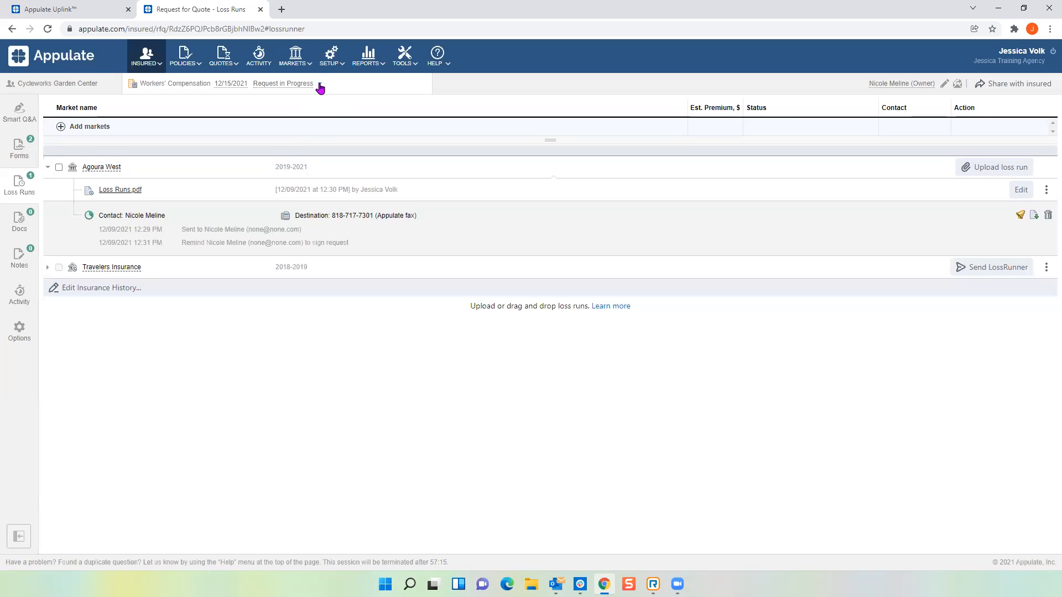
Create a new Business Owners Policy request for Cycleworks Garden Center, found by searching 'bu'.
click(320, 86)
click(174, 110)
click(183, 177)
text(bo)
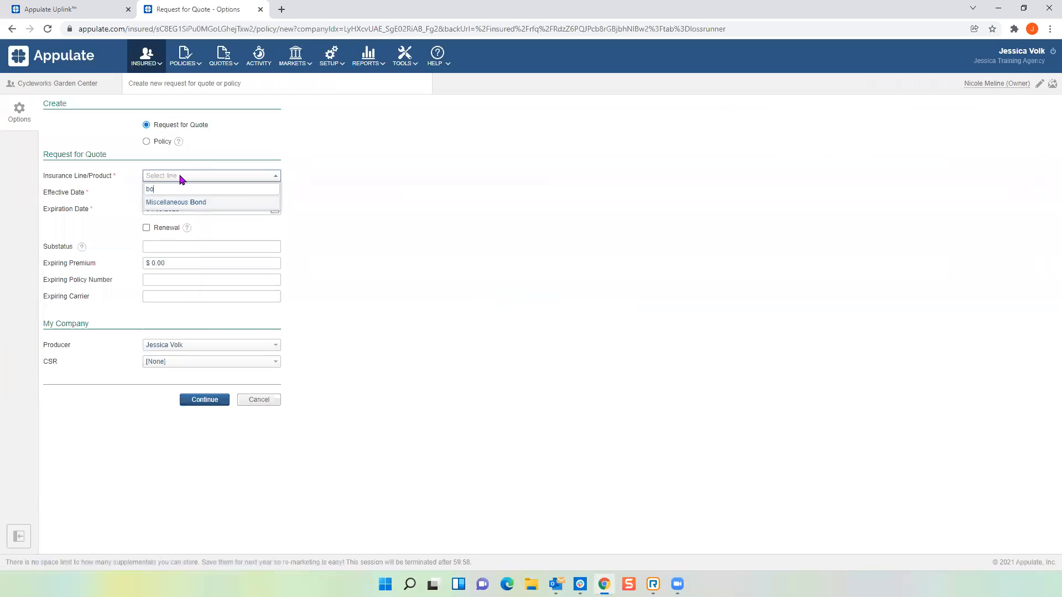
key(BackSpace)
key(BackSpace)
text(bu)
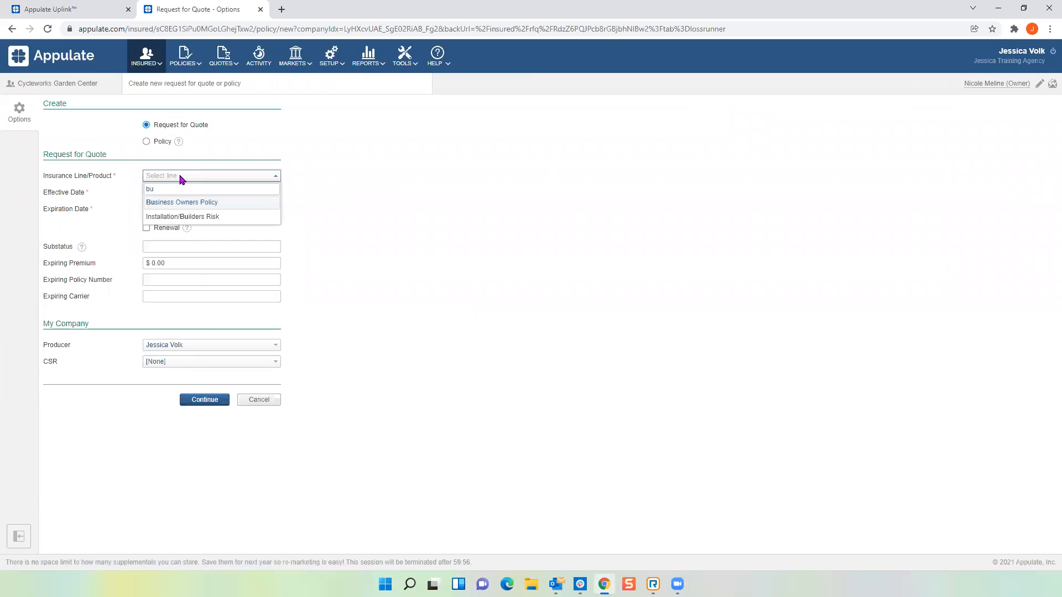
click(189, 203)
click(205, 400)
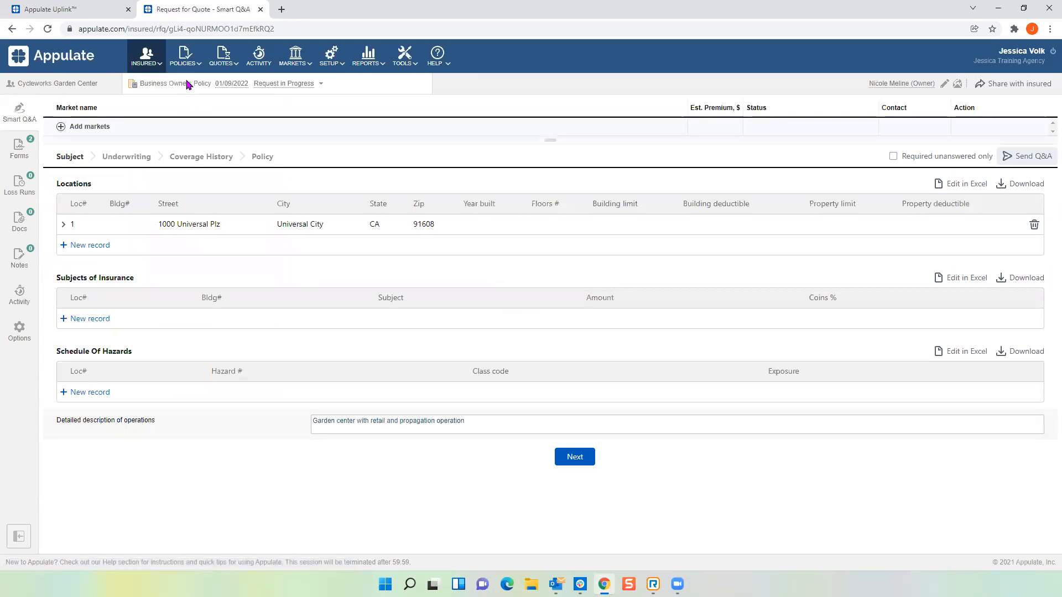
Look over the new request's loss runs and insurance history, then switch to the Workers' Compensation 12/15/2021 request.
click(20, 185)
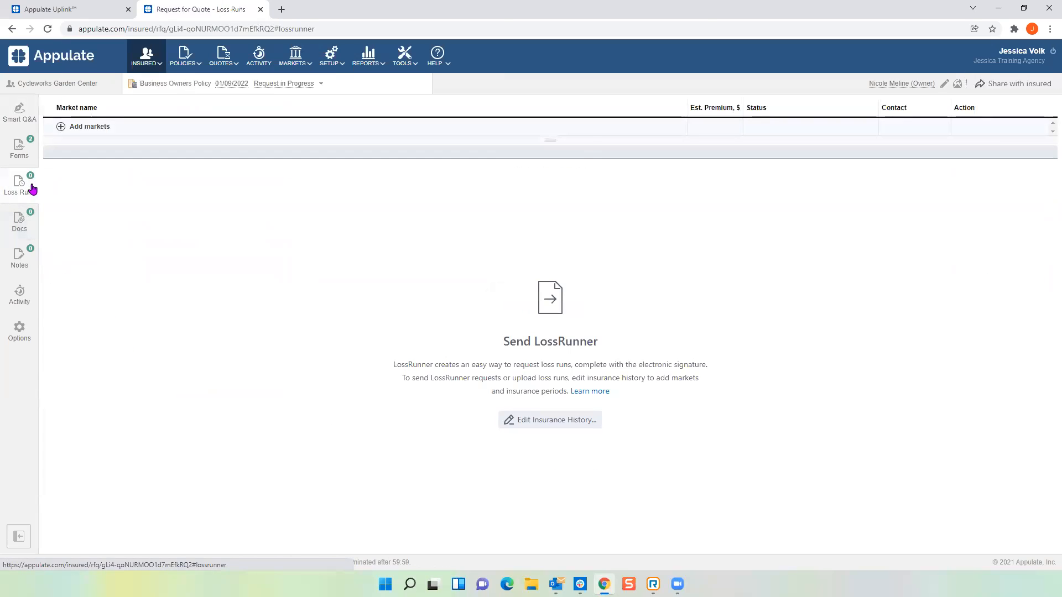
click(550, 420)
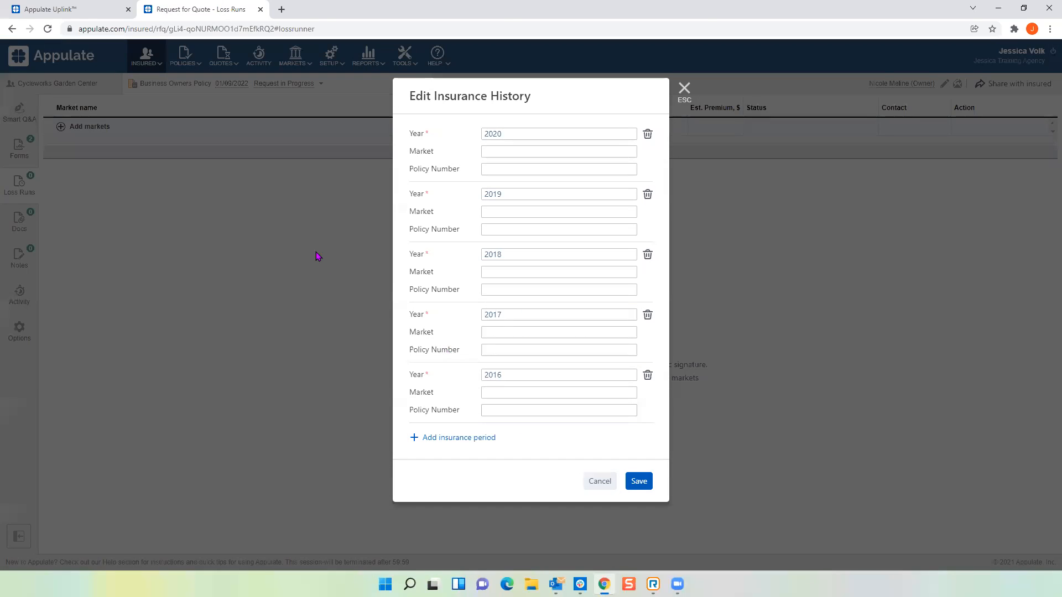
click(684, 89)
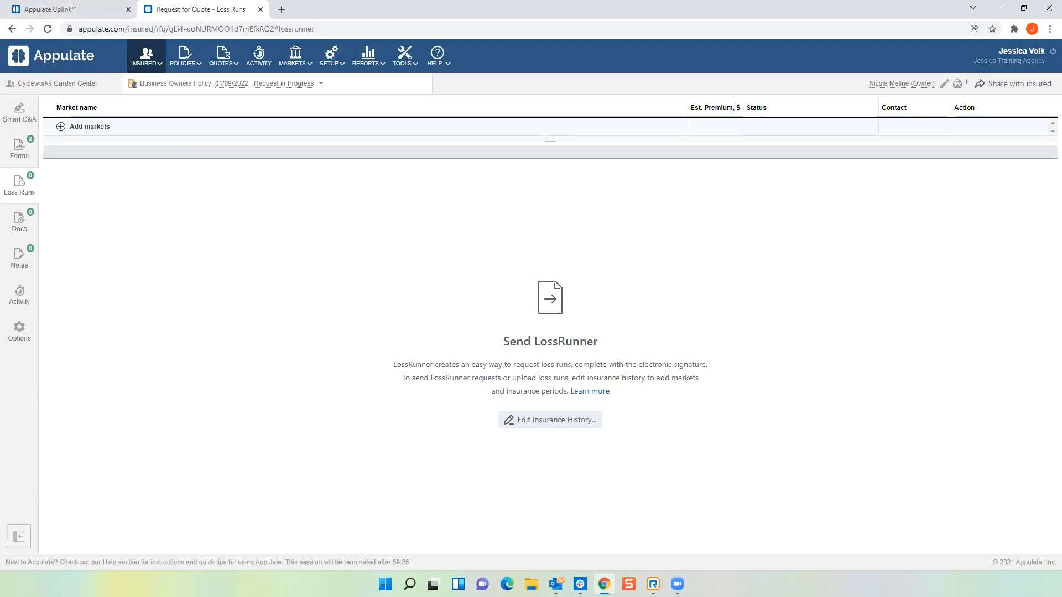
click(320, 84)
click(167, 120)
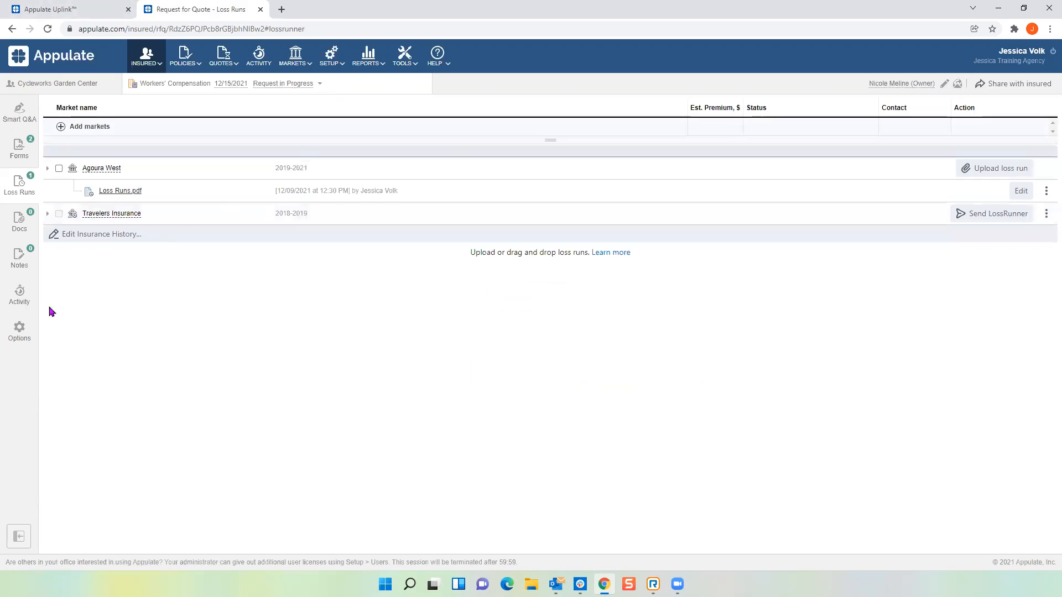
Show the Workers' Compensation request's Activity Log with the send, upload and reminder entries.
click(19, 298)
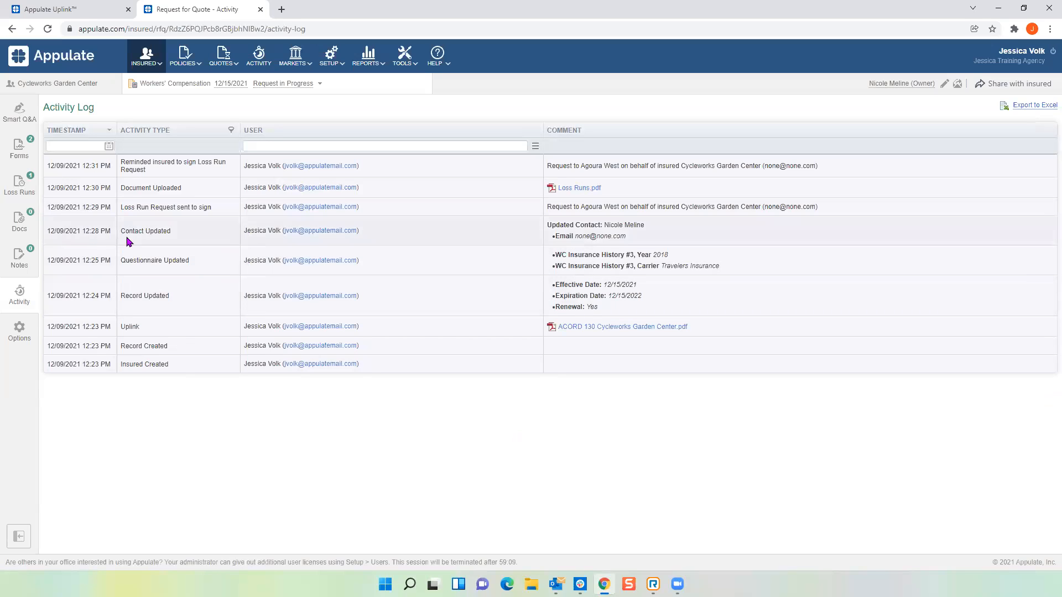
Return to Loss Runs and expand Agoura West to show its 12:29 PM send and 12:31 PM reminder.
click(20, 187)
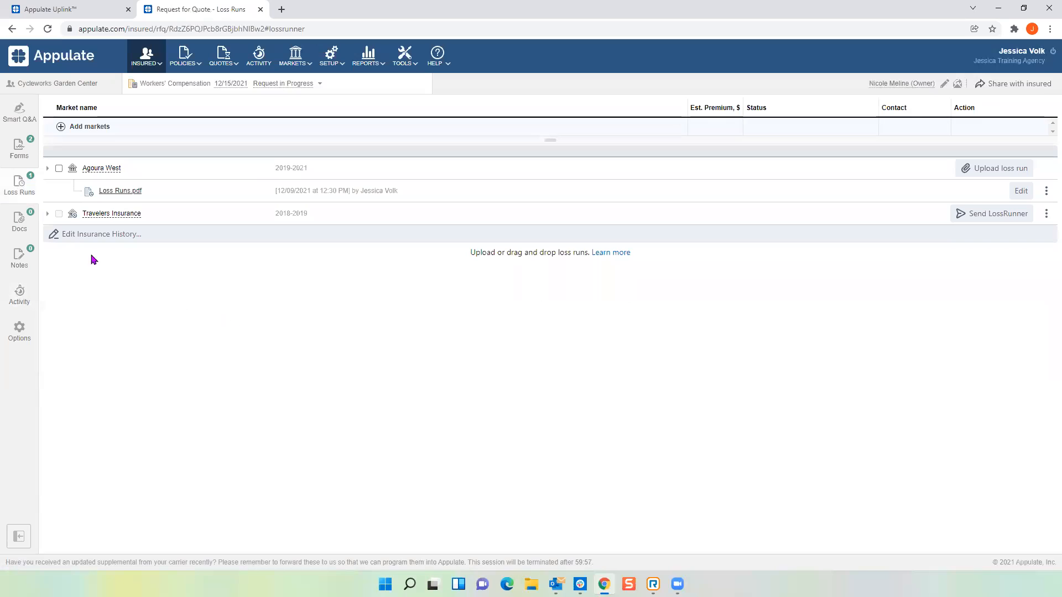
click(47, 168)
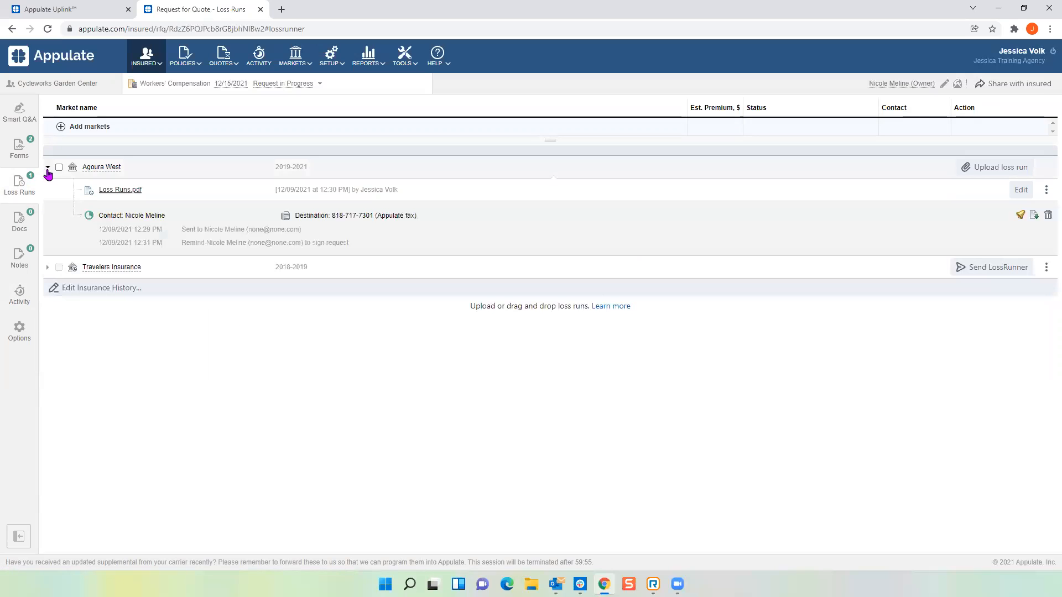